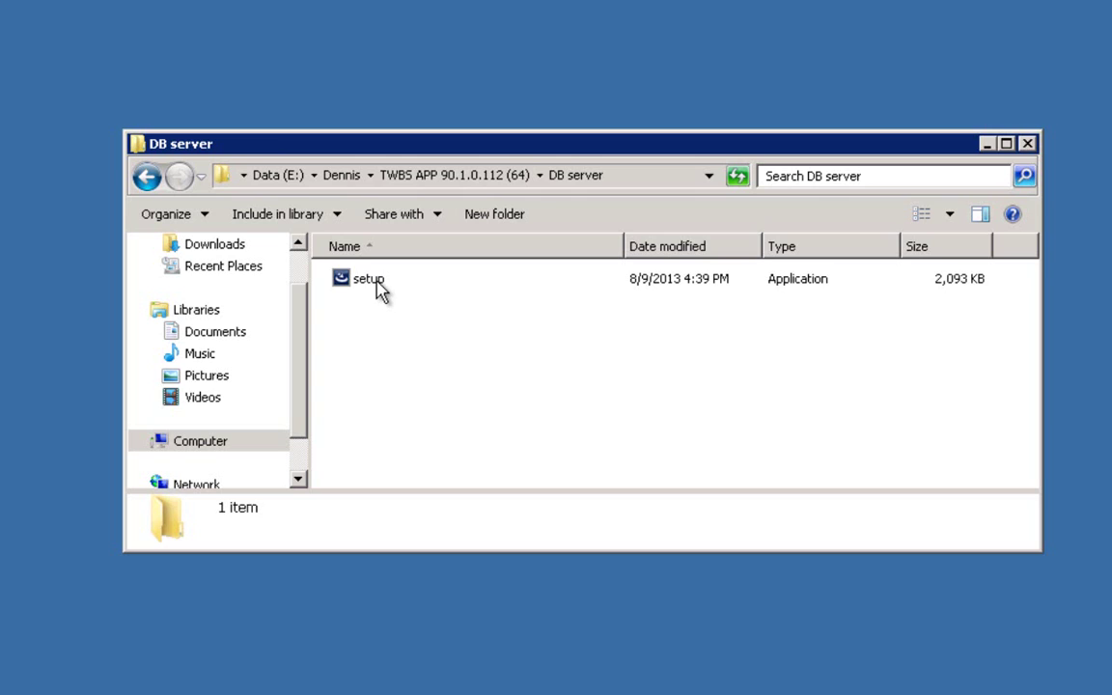
# Step: Run the DB server setup file as administrator to launch the InstallShield Wizard
pyautogui.click(378, 286)
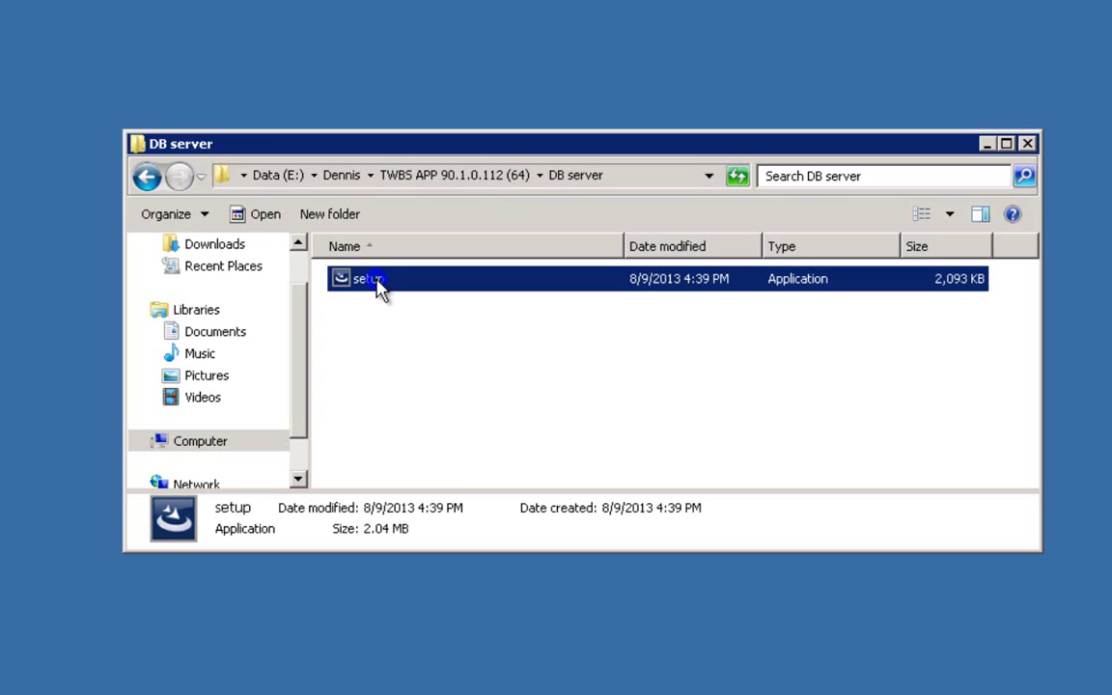
pyautogui.rightClick(378, 282)
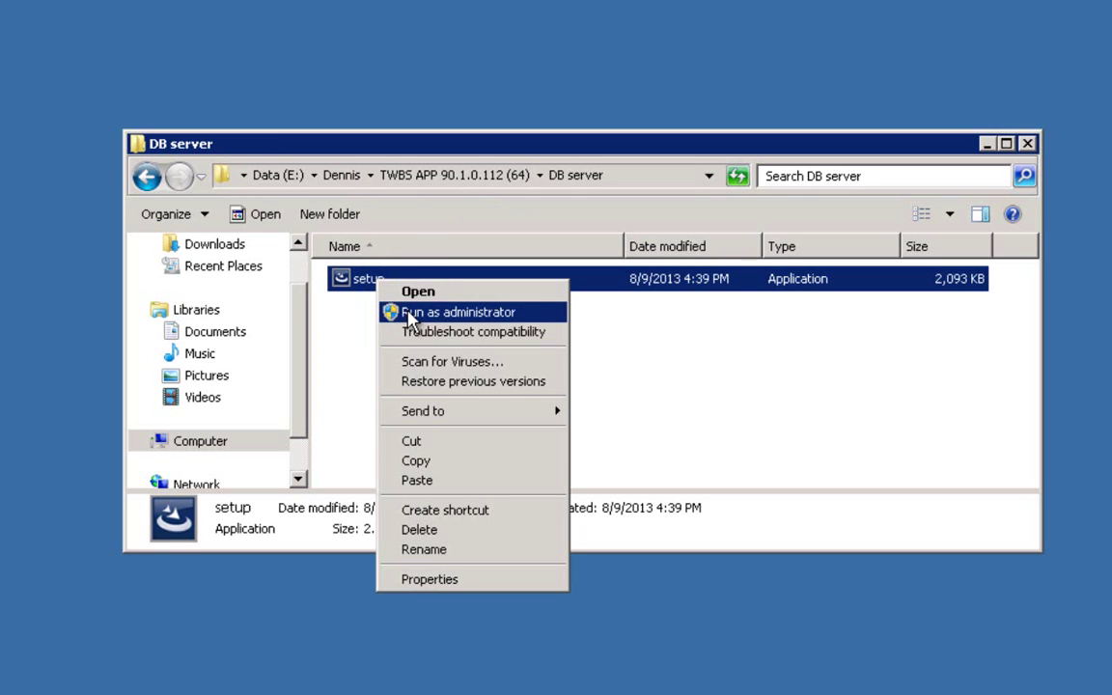
pyautogui.click(410, 314)
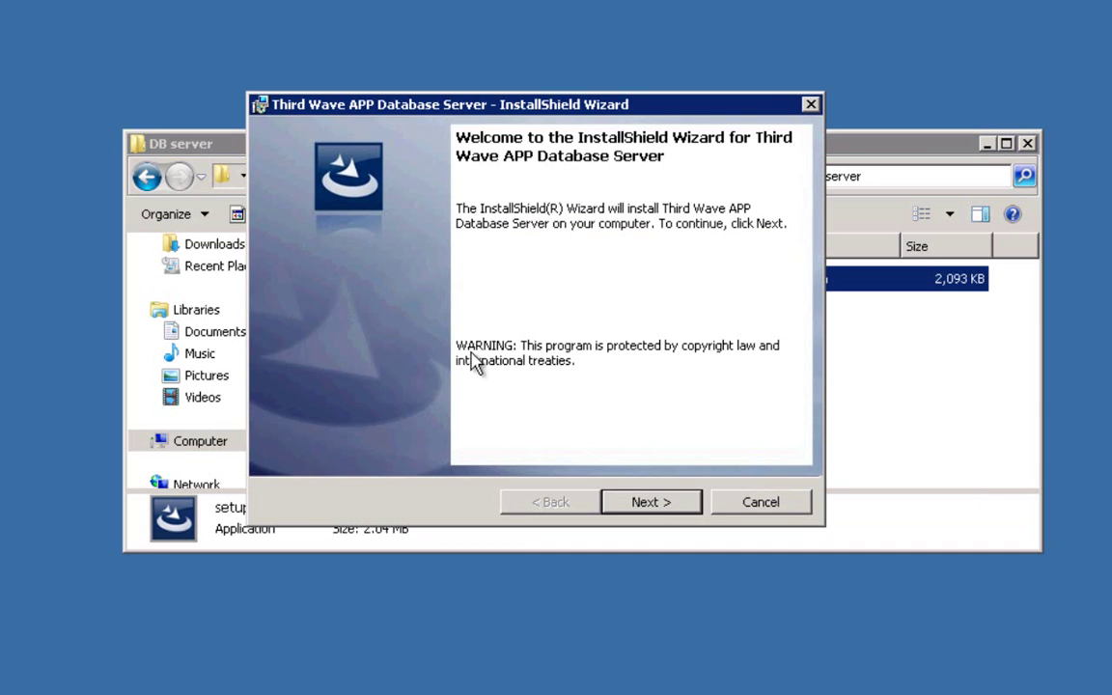
# Step: Accept the licence agreement and keep the default customer information
pyautogui.click(653, 502)
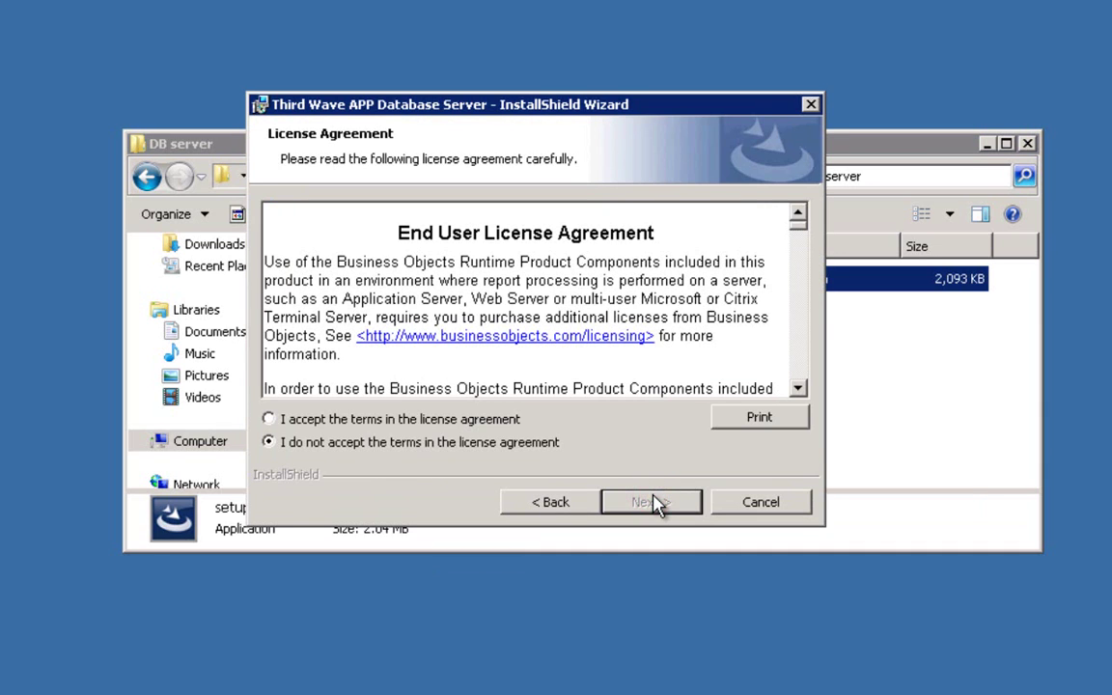
pyautogui.click(489, 418)
pyautogui.click(664, 504)
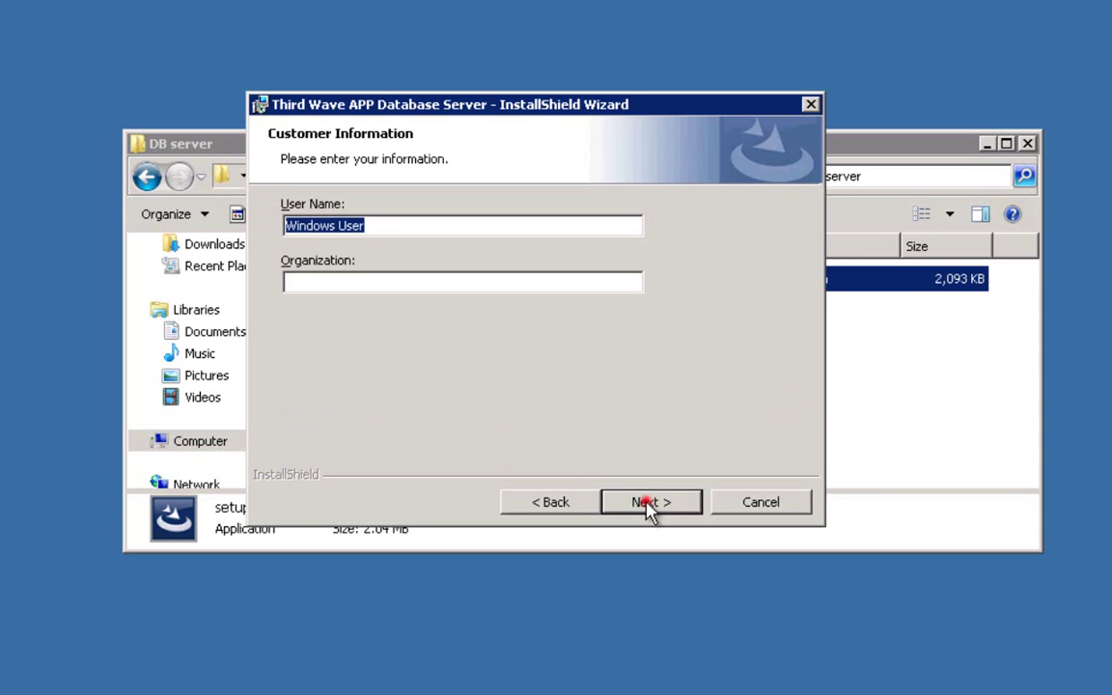
pyautogui.click(649, 509)
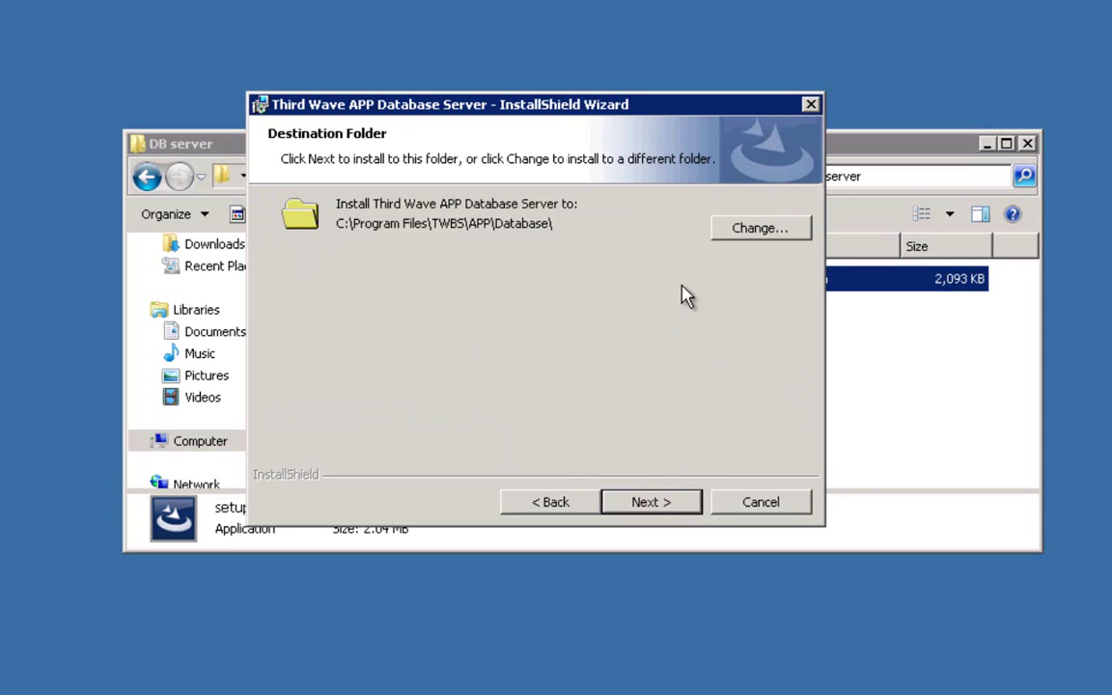
# Step: Change the install folder to E:\Program Files\TWBS\APP\Database\ by switching the drive to E
pyautogui.click(748, 233)
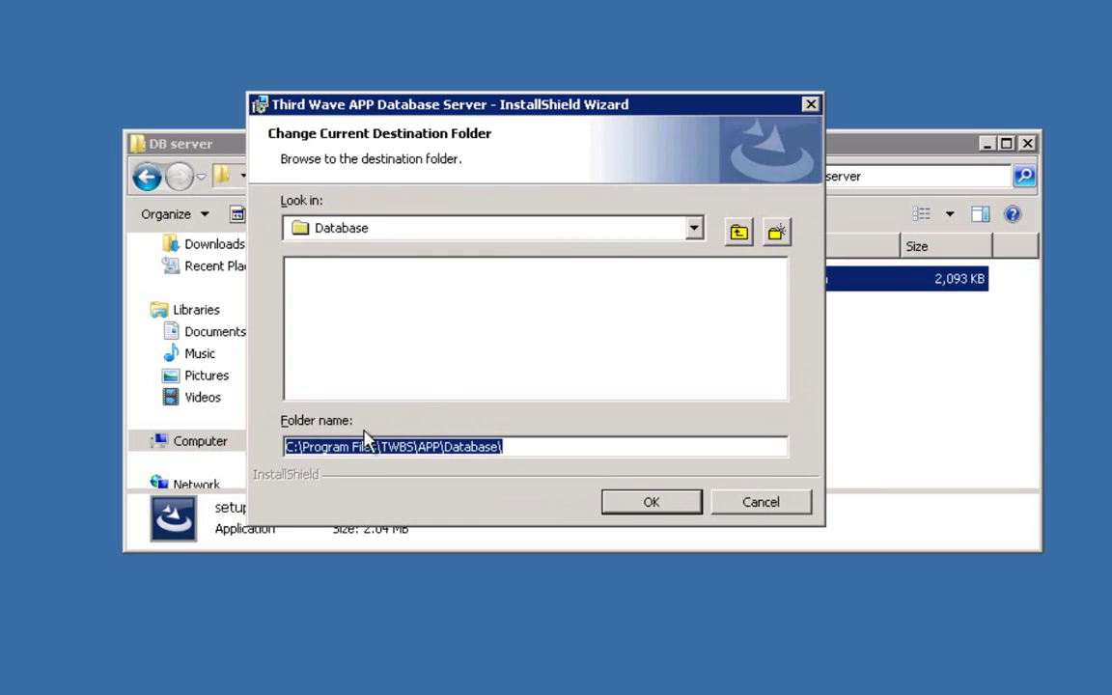
pyautogui.moveTo(293, 449); pyautogui.dragTo(286, 449)
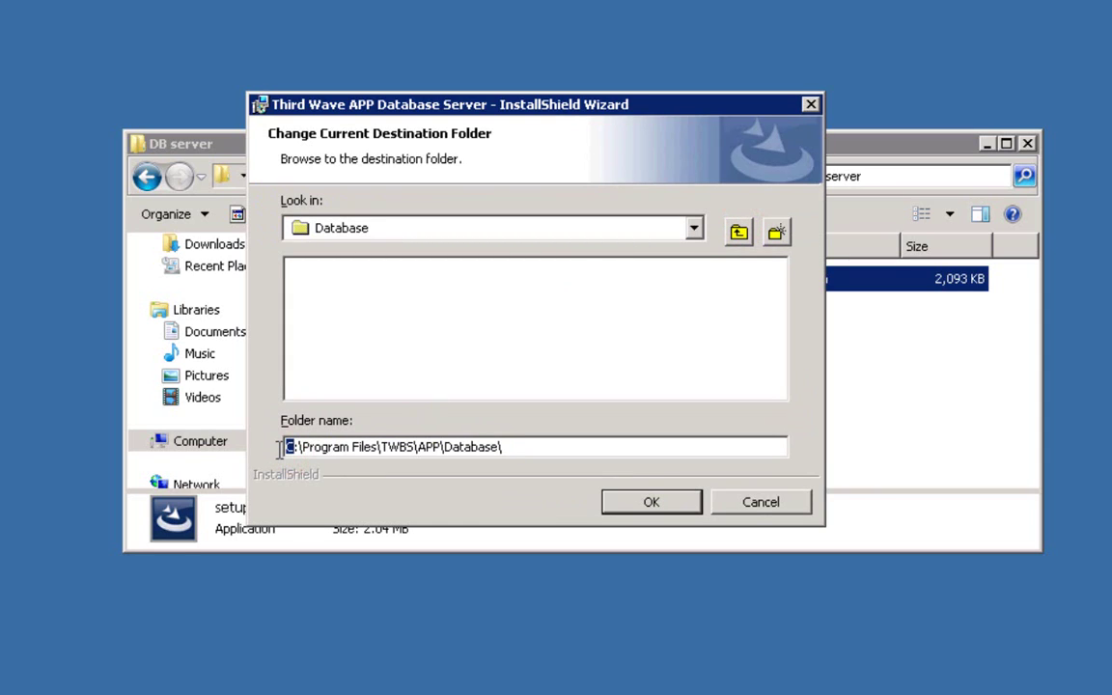
pyautogui.write('E')
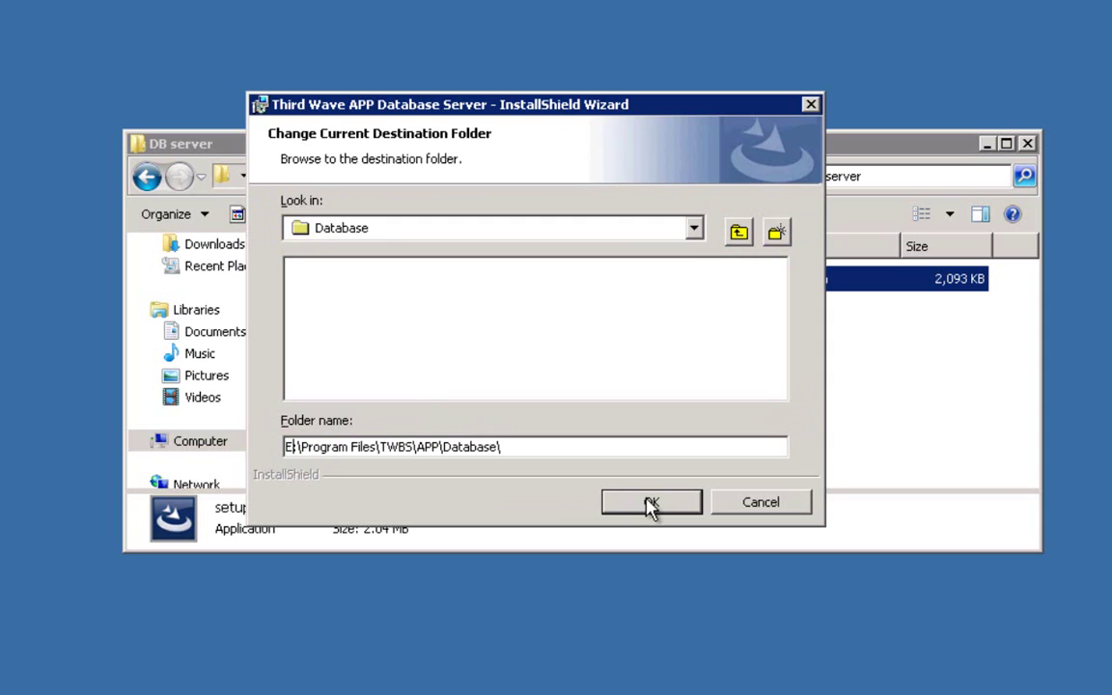
pyautogui.click(652, 504)
pyautogui.click(647, 504)
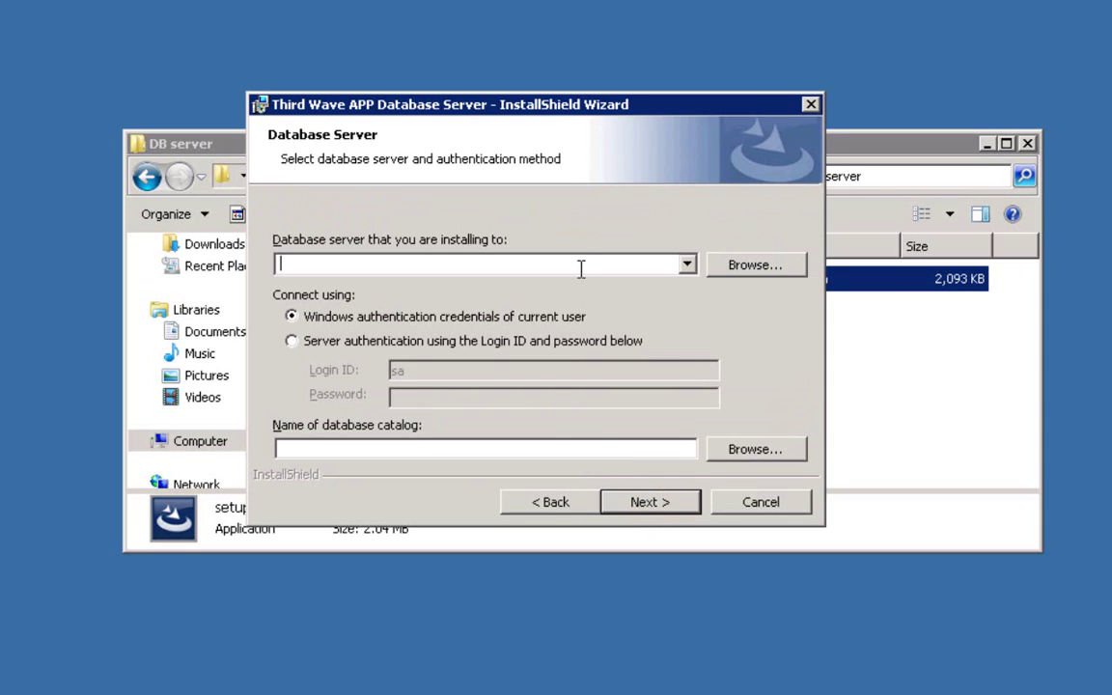
# Step: Target database server SAPDEV90TEST with server authentication and enter the sa login password
pyautogui.click(687, 266)
pyautogui.click(657, 263)
pyautogui.write('SAPDEV')
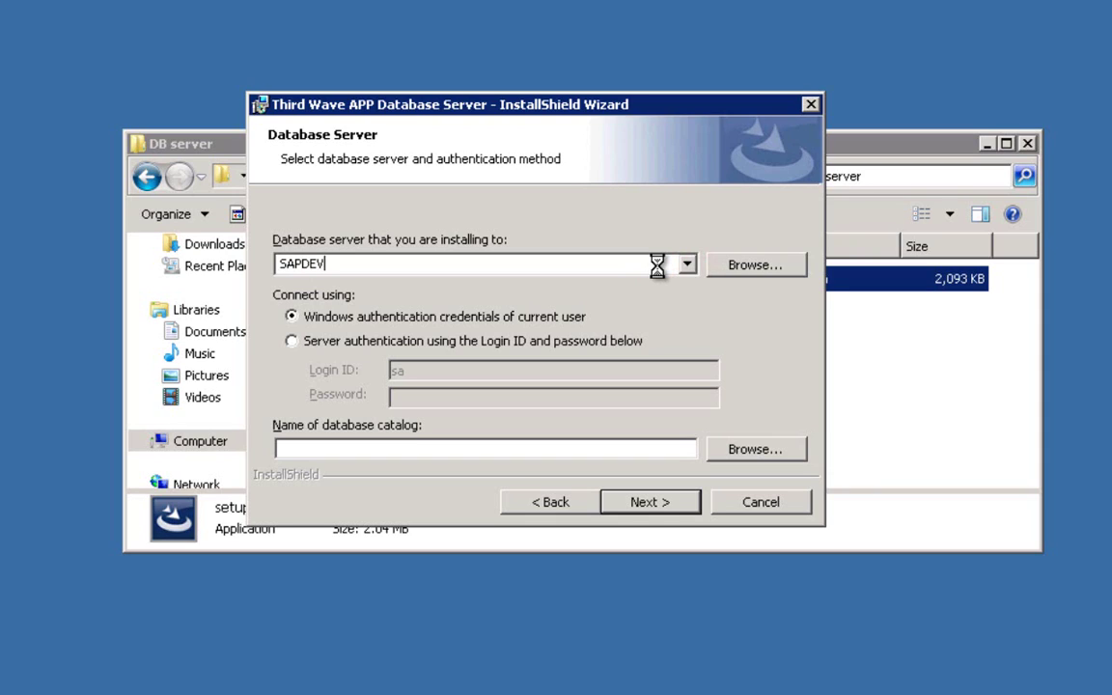
pyautogui.write('90TEST')
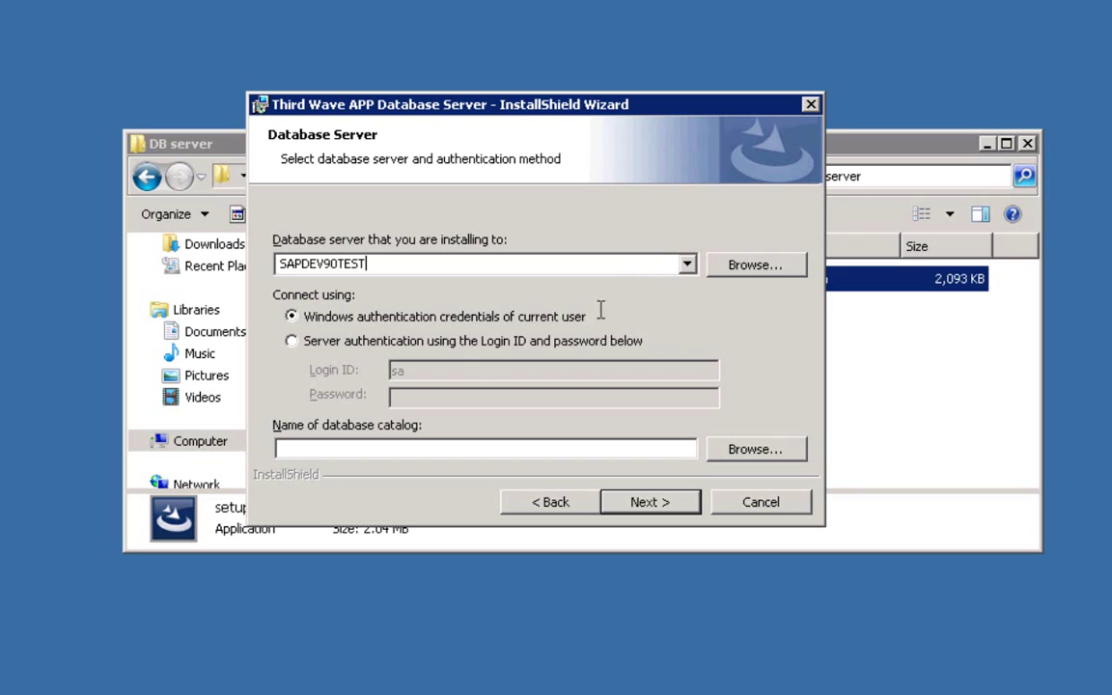
pyautogui.click(292, 341)
pyautogui.click(412, 395)
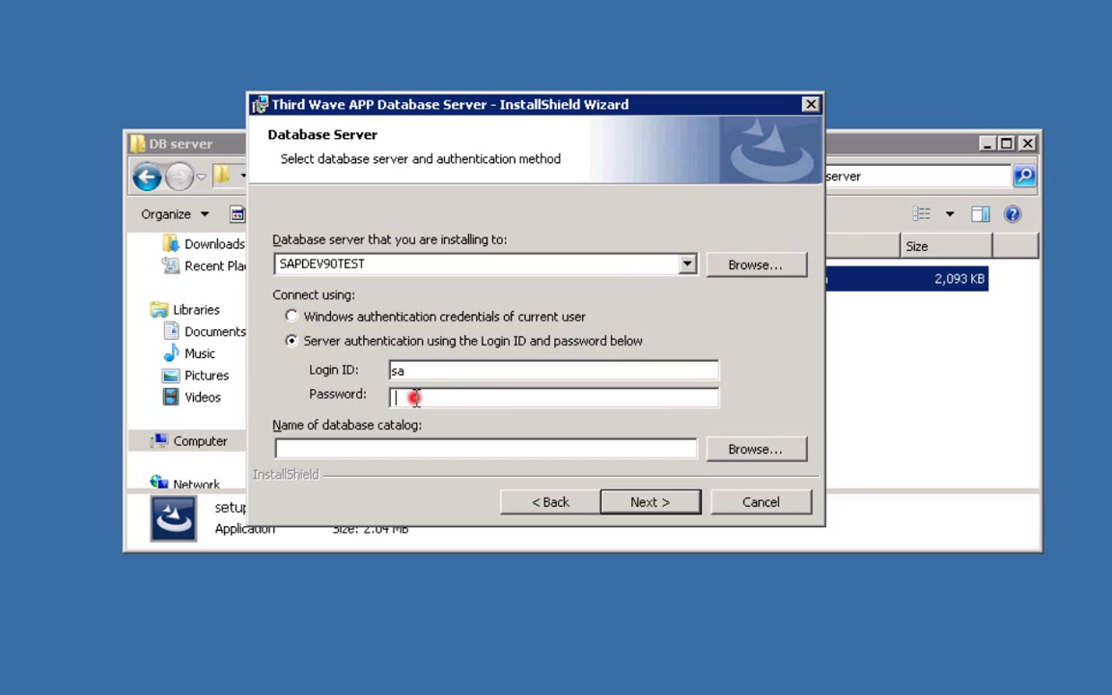
pyautogui.write('•••••')
pyautogui.click(662, 509)
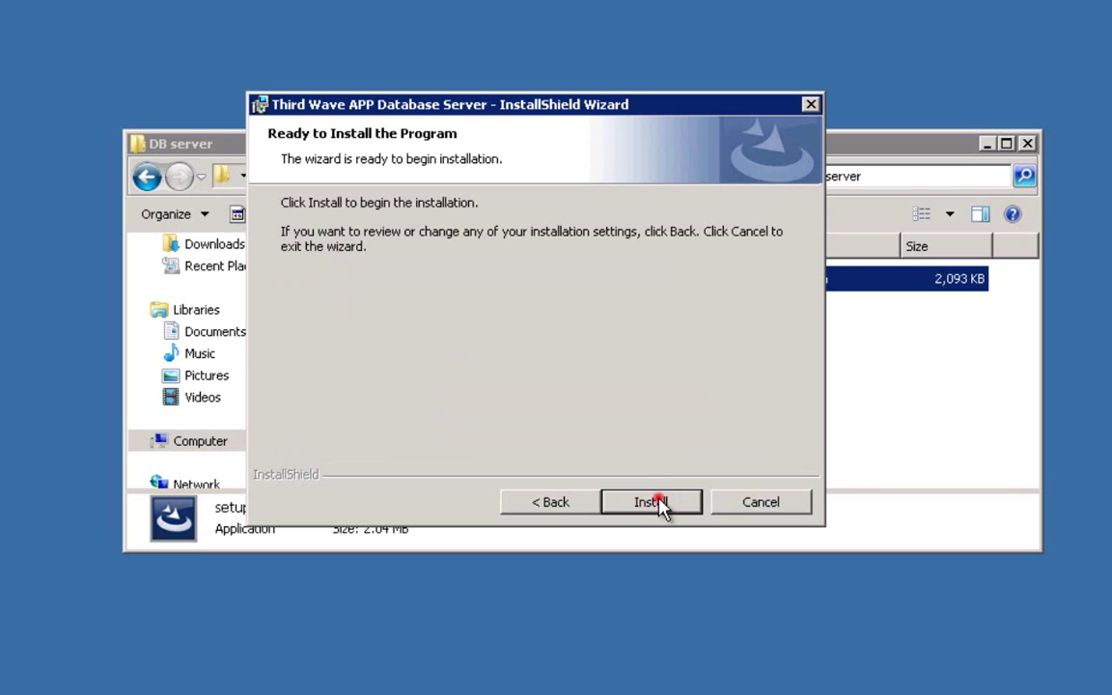
# Step: Install the Database Server and finish with 'Launch Third Wave APP Database Server' ticked
pyautogui.click(661, 504)
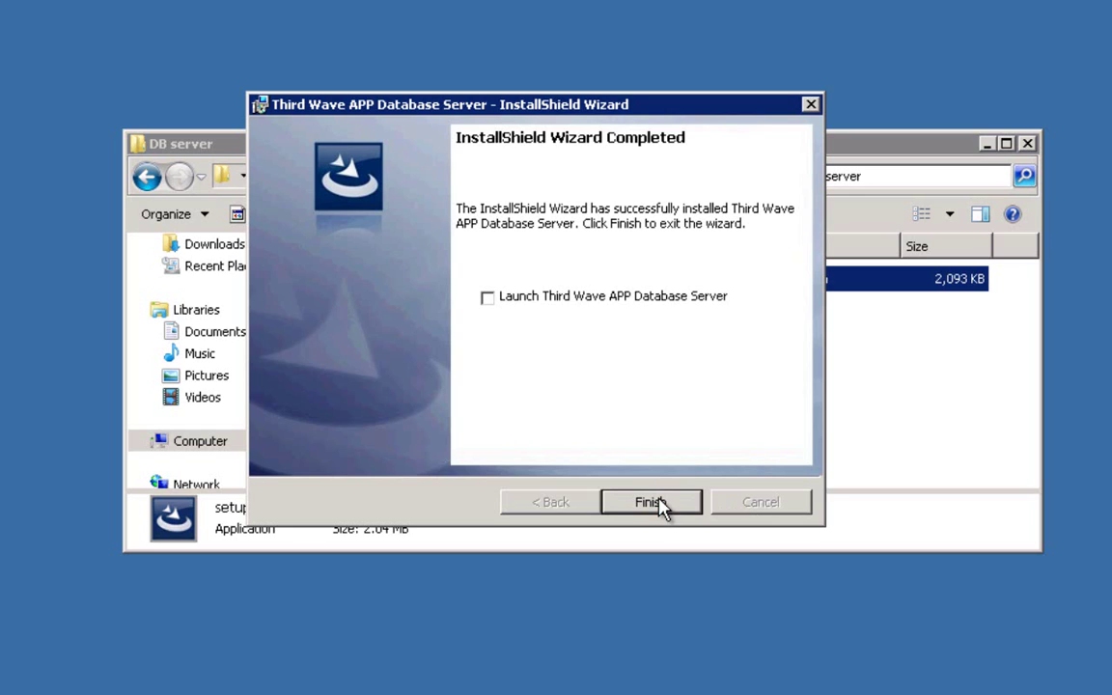
pyautogui.click(487, 297)
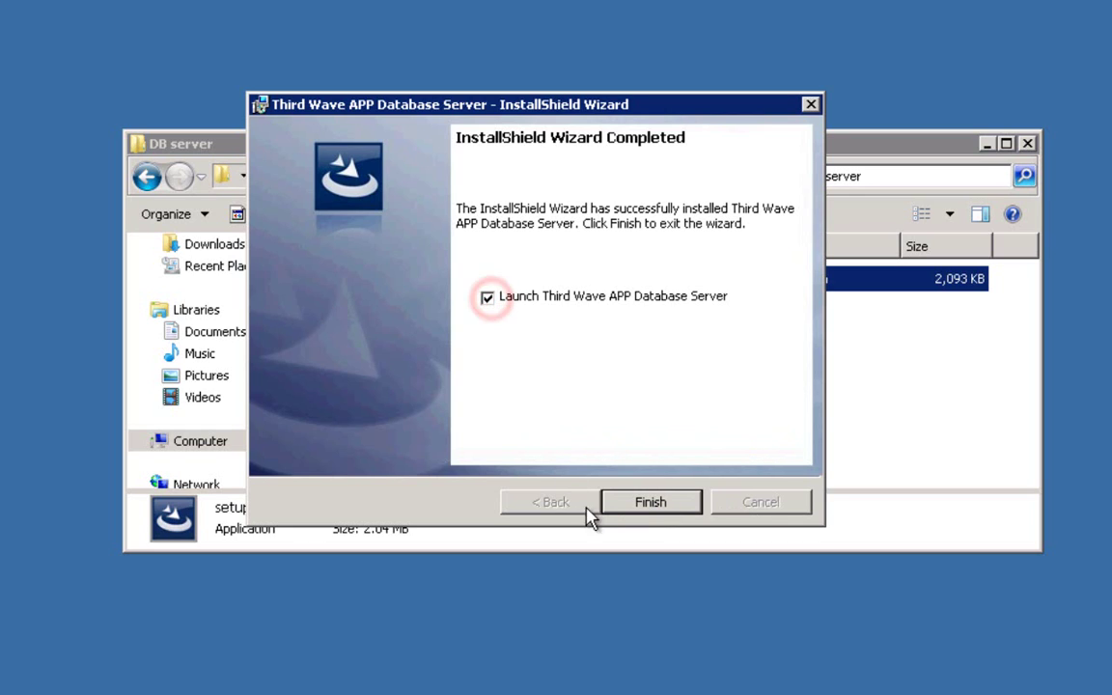
pyautogui.click(644, 504)
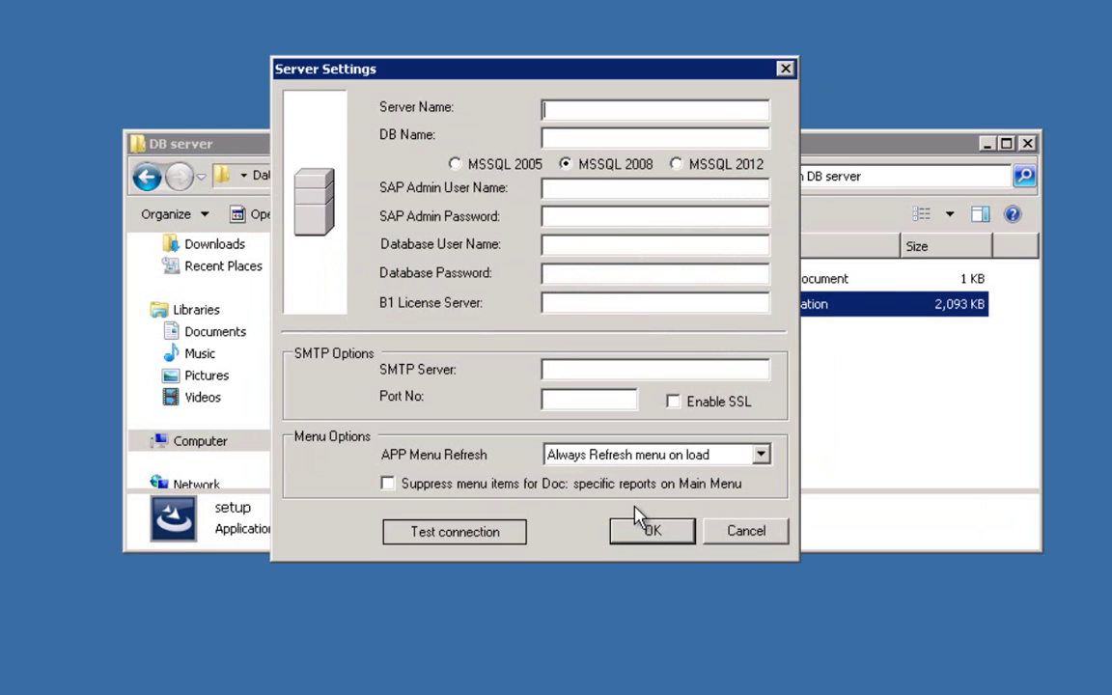
# Step: Enter server name SAPDEV90TEST and database name SBODemoUS_APP
pyautogui.click(626, 110)
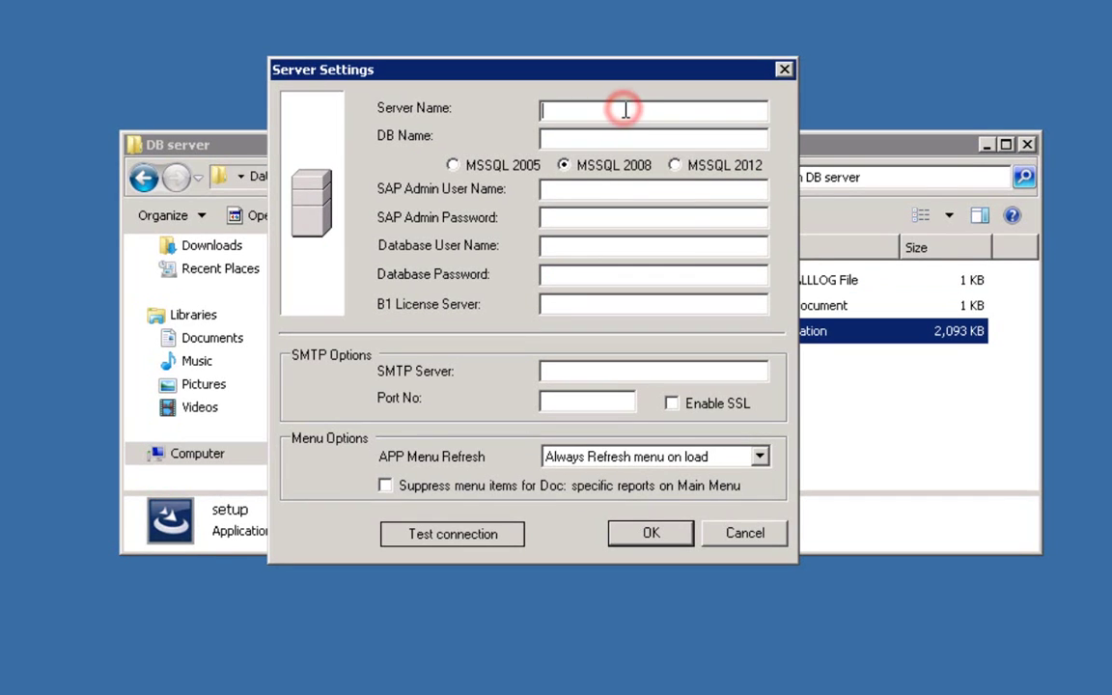
pyautogui.write('SAPD')
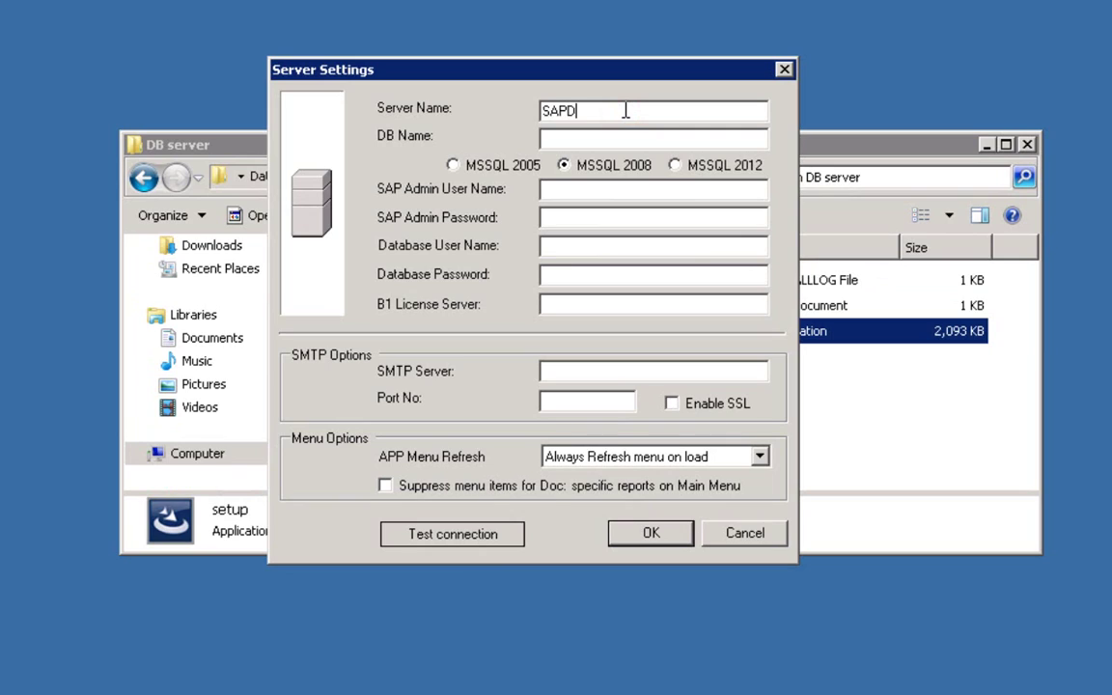
pyautogui.write('EV90TEST')
pyautogui.press('Tab')
pyautogui.write('SB')
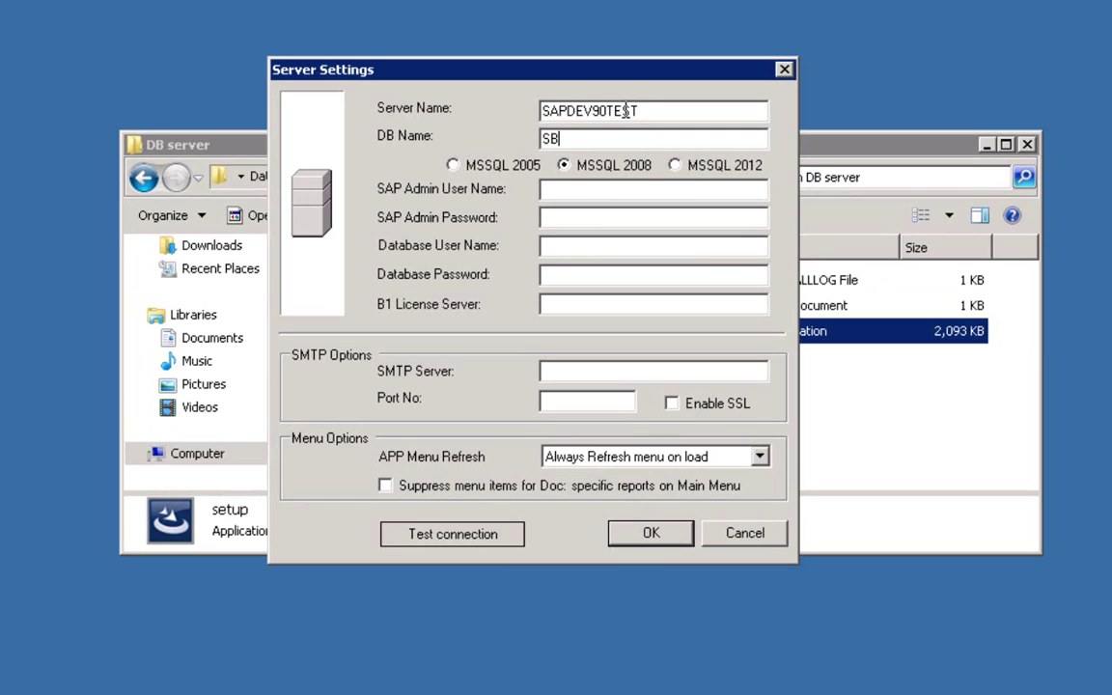
pyautogui.write('ODemoUS_APP')
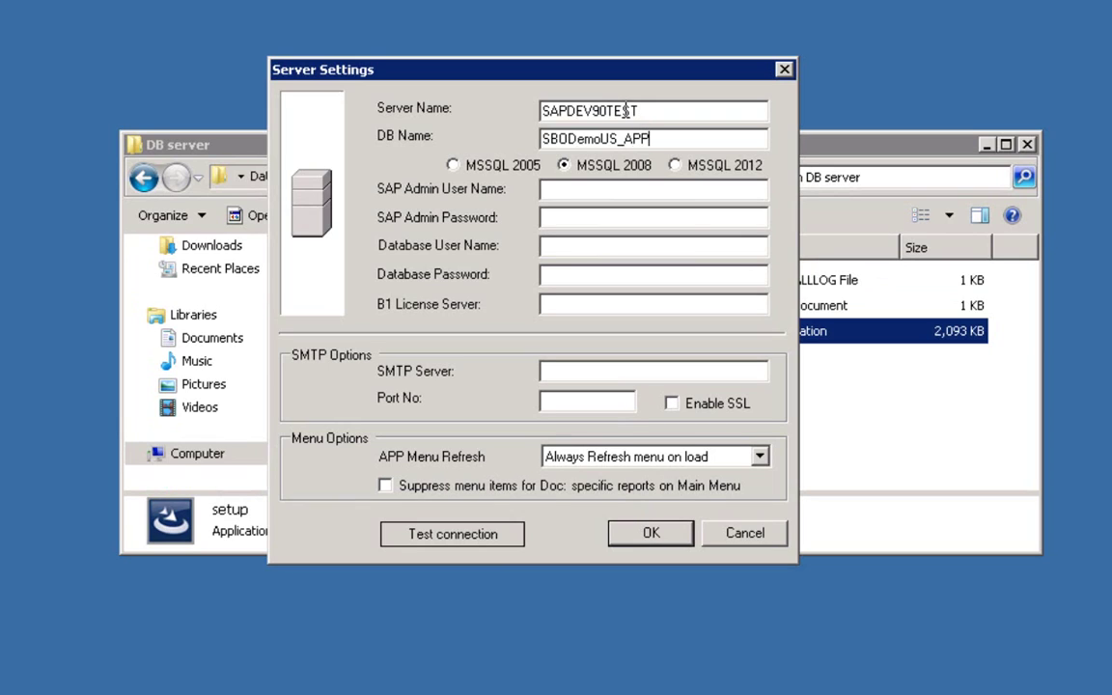
# Step: Fill in the SAP admin and database logins and license server SAPDEV90TEST, then the SMTP fields
pyautogui.click(591, 189)
pyautogui.write('manager')
pyautogui.write('manager')
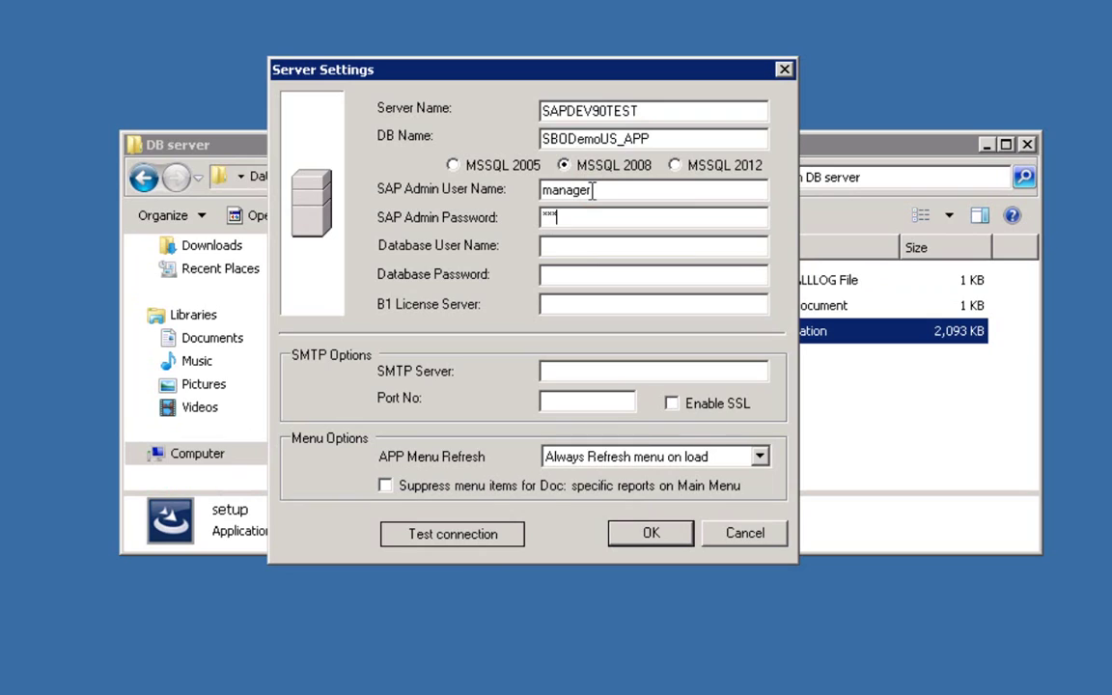
pyautogui.write('sa')
pyautogui.write('g')
pyautogui.write('SAPDEV90')
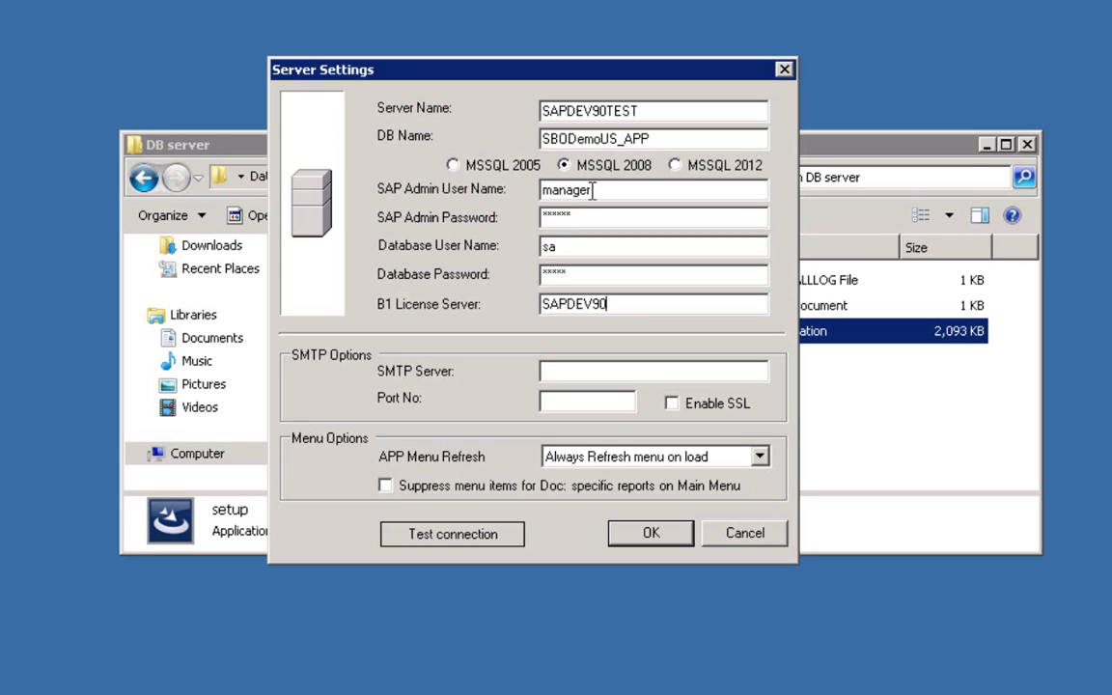
pyautogui.write('TEST')
pyautogui.click(642, 372)
pyautogui.click(619, 400)
# Step: Keep APP menu refresh on every load, pass the connection test, and save to restart the service
pyautogui.click(761, 458)
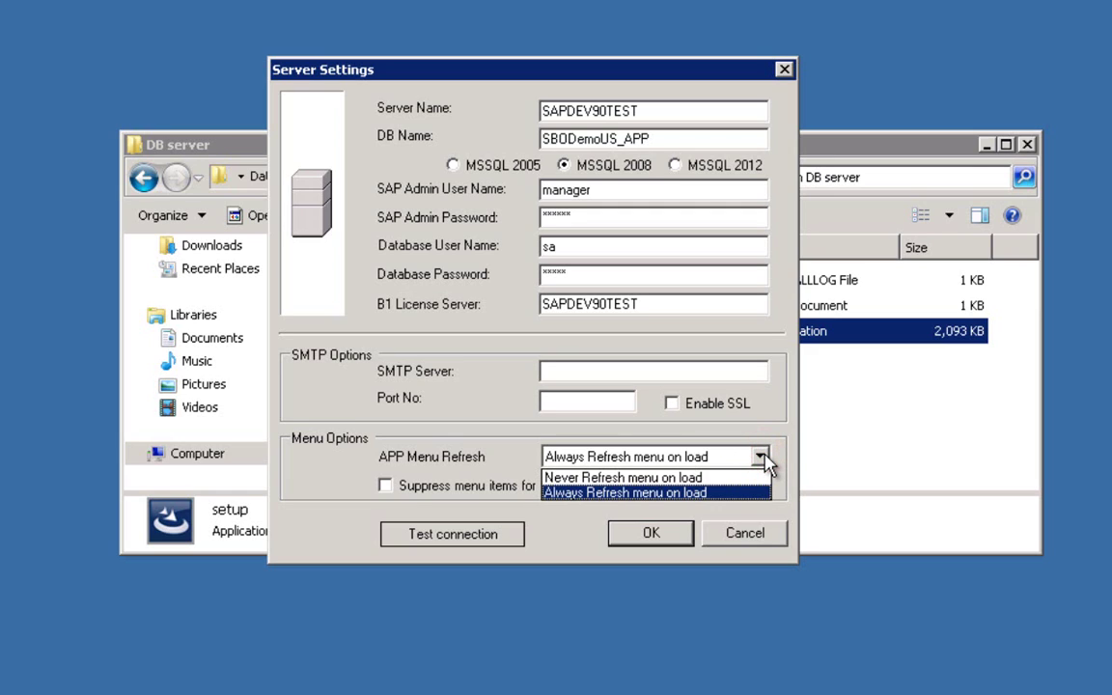
pyautogui.click(762, 457)
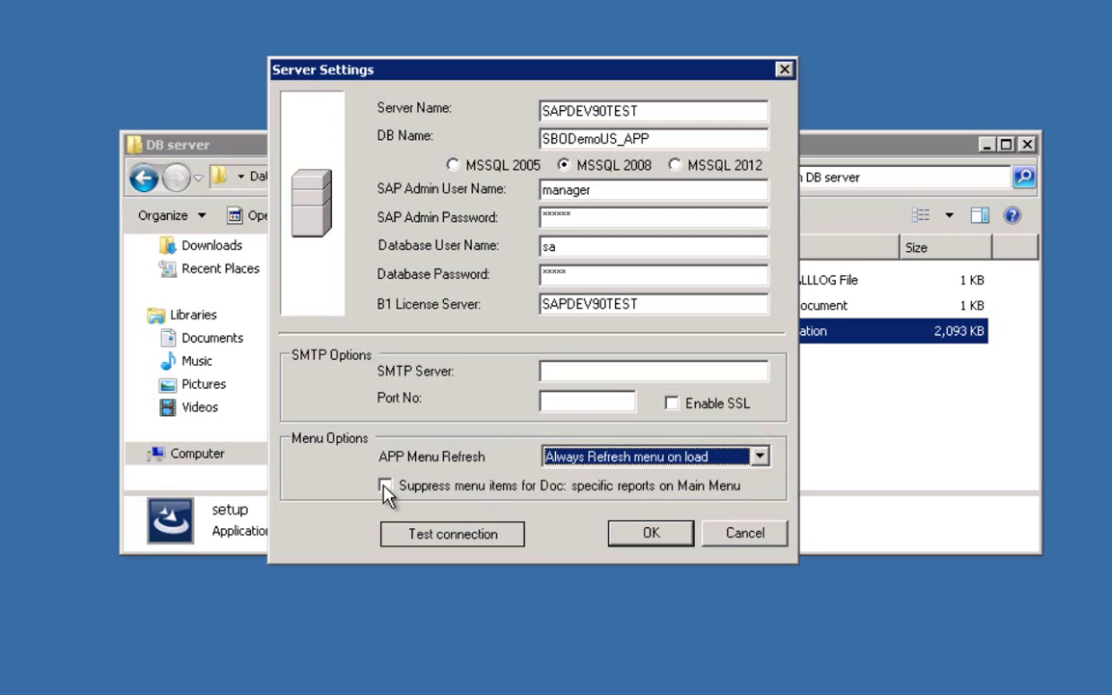
pyautogui.click(450, 538)
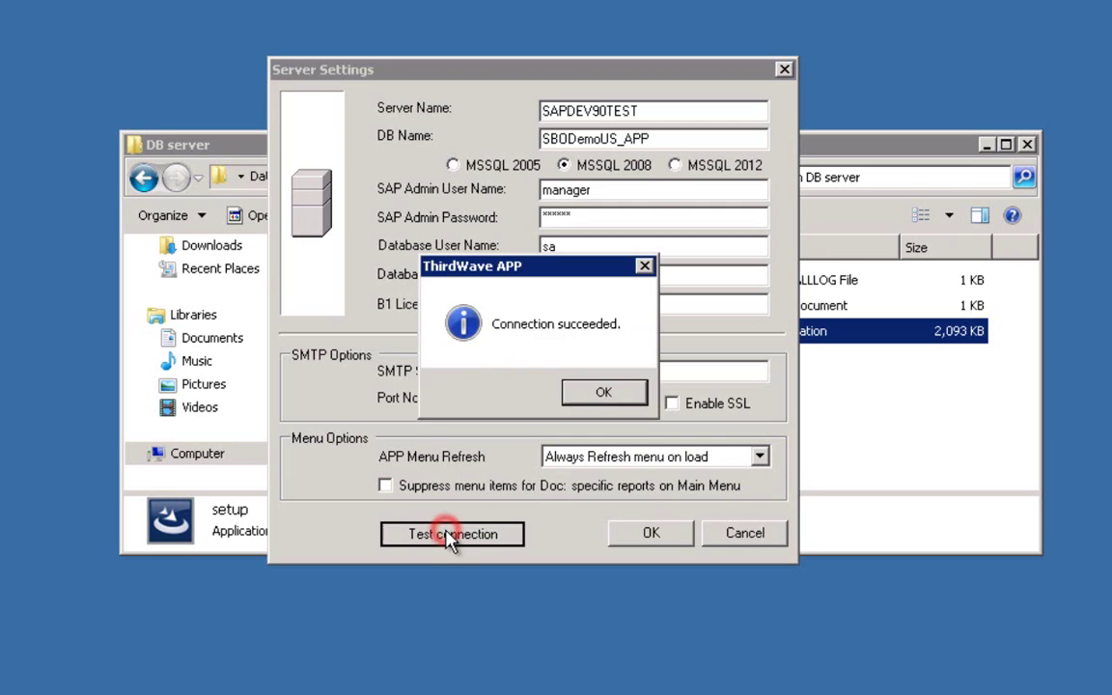
pyautogui.click(619, 392)
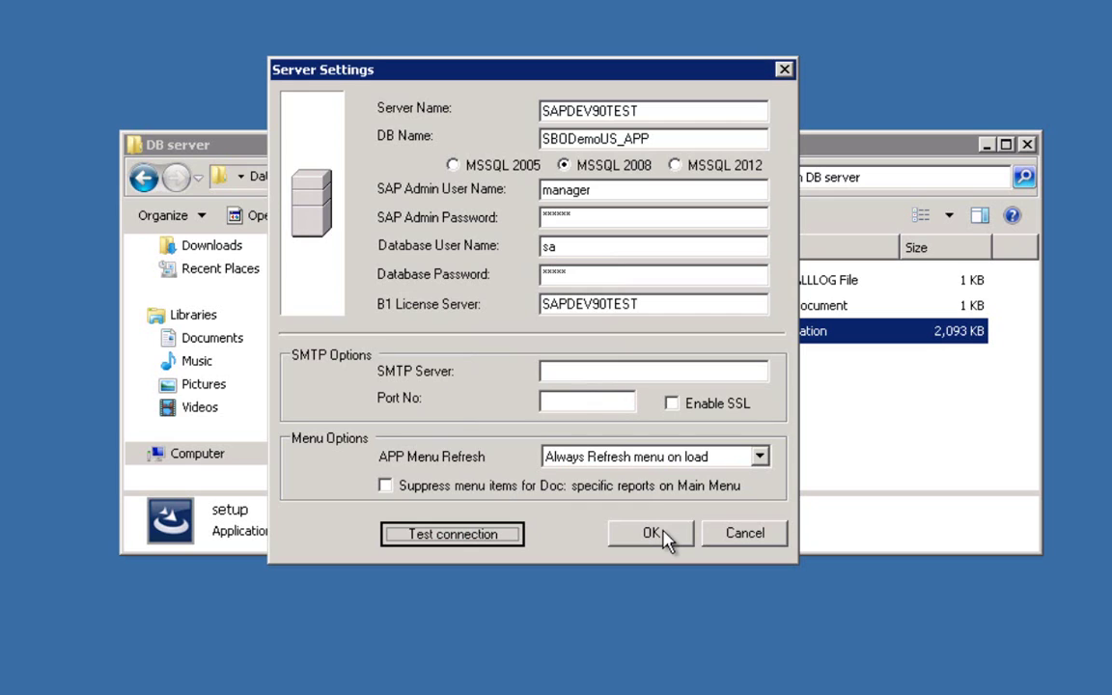
pyautogui.click(665, 535)
pyautogui.click(623, 398)
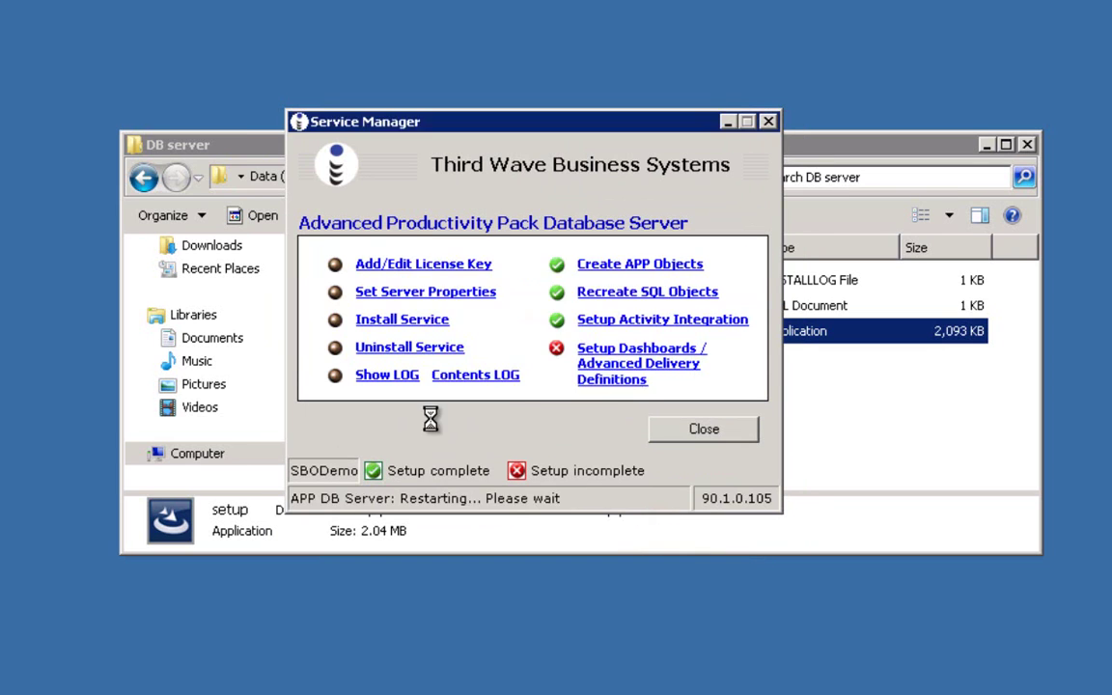
# Step: Acknowledge the service restart and create the APP objects in the database
pyautogui.click(591, 396)
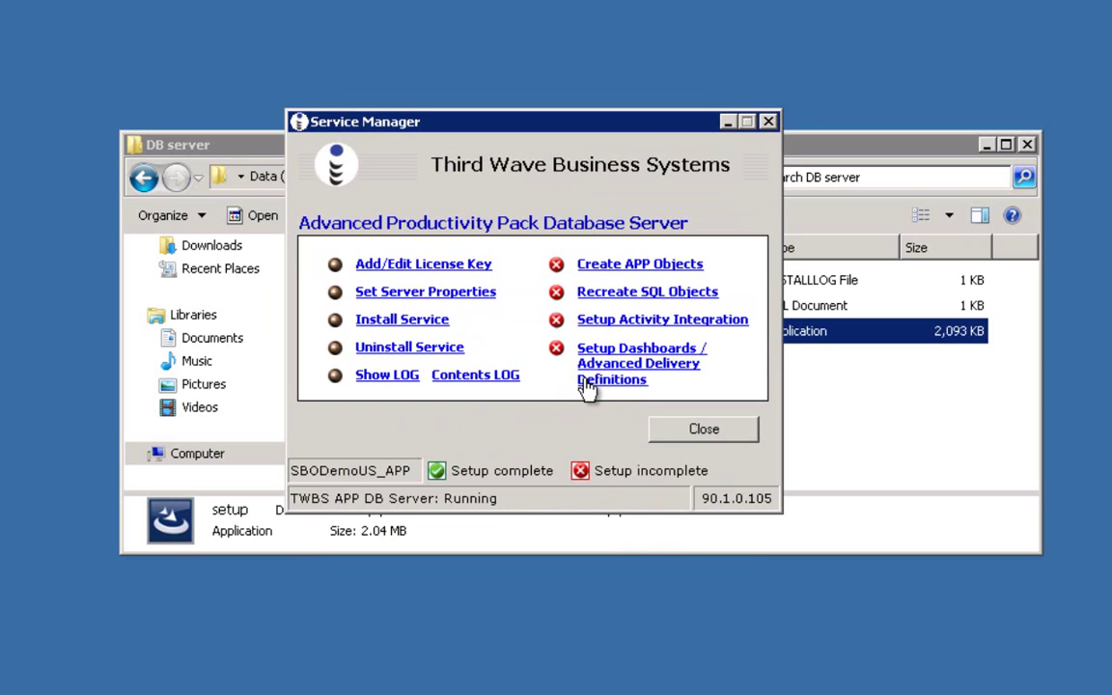
pyautogui.click(626, 270)
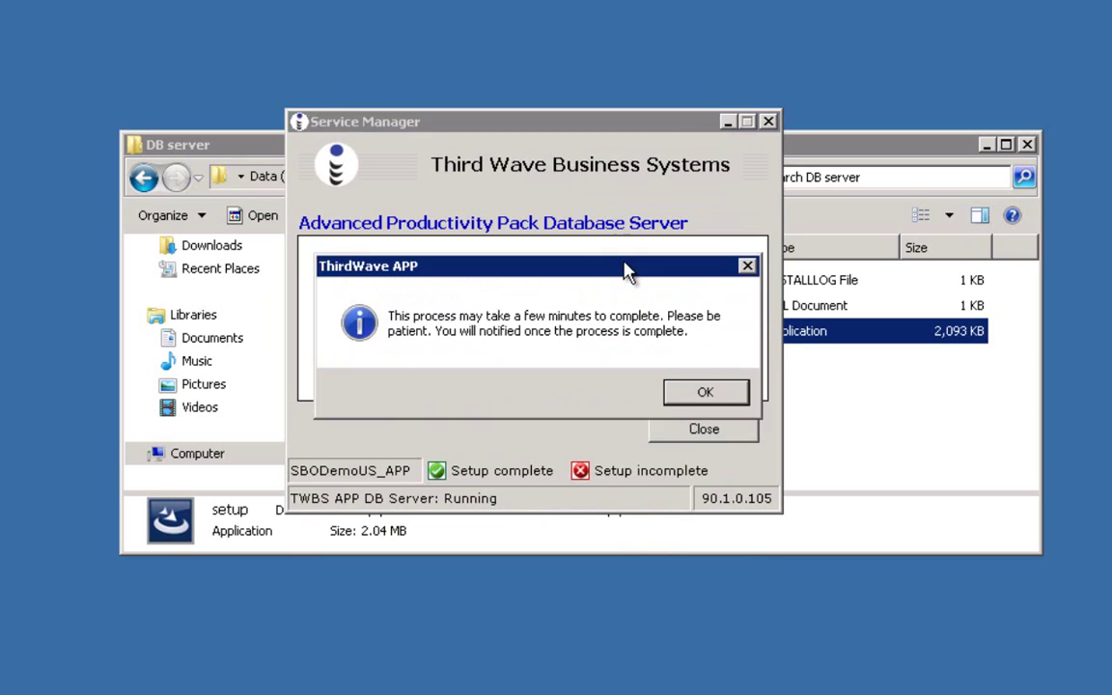
pyautogui.click(695, 391)
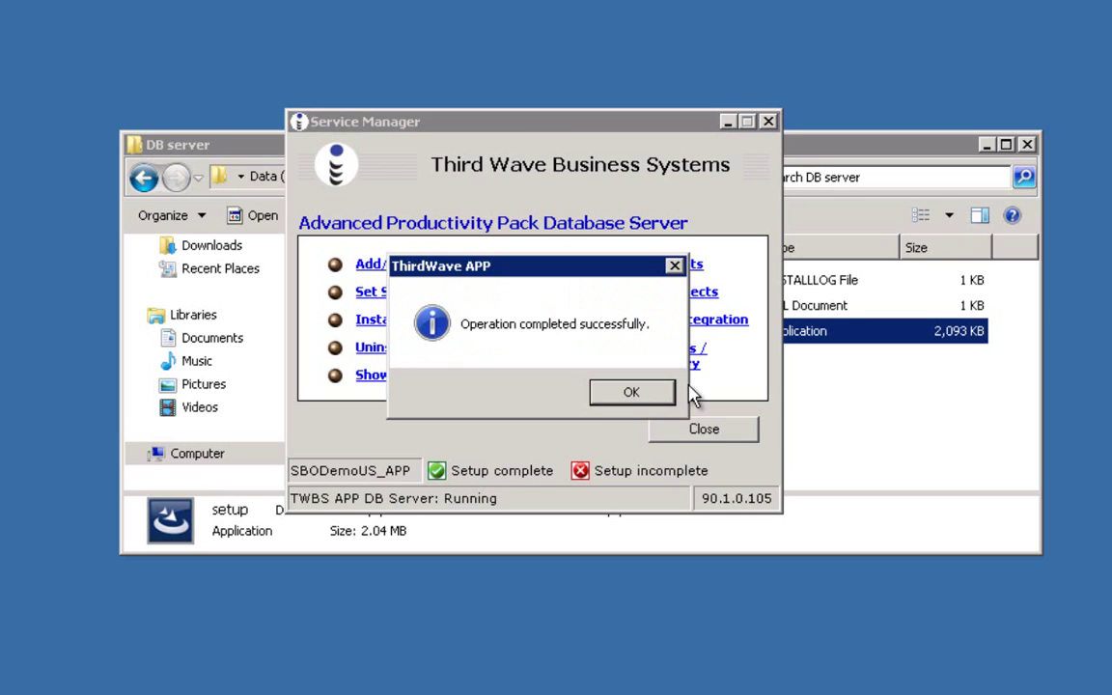
pyautogui.click(657, 396)
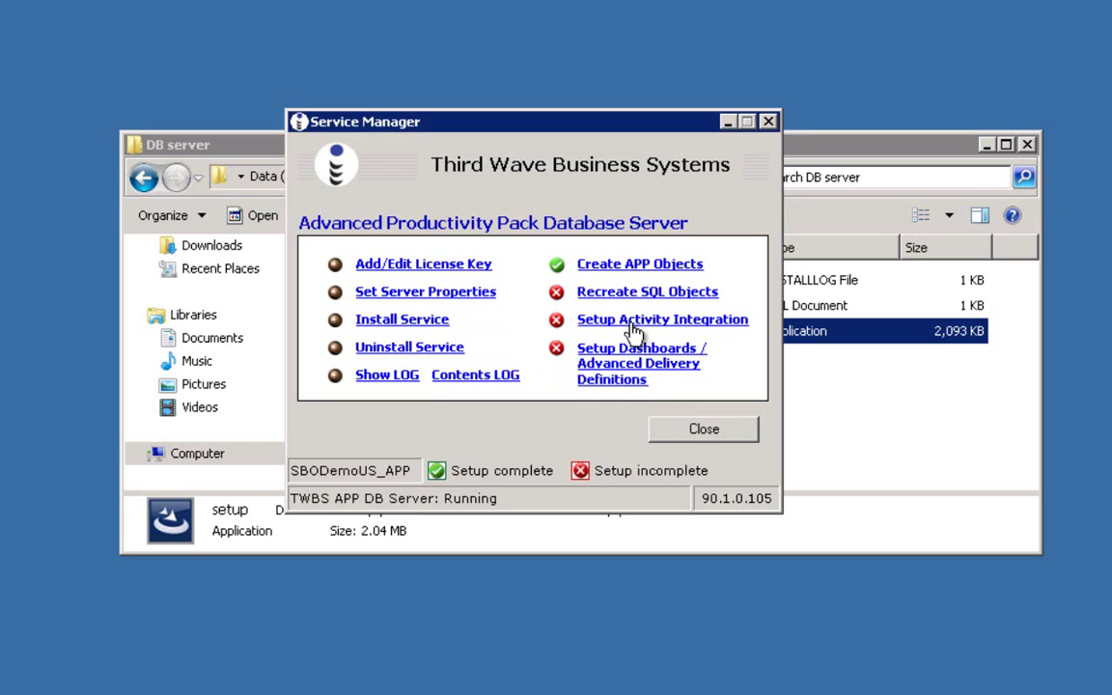
# Step: Recreate the SQL objects, then set up activity integration and dashboards
pyautogui.click(614, 296)
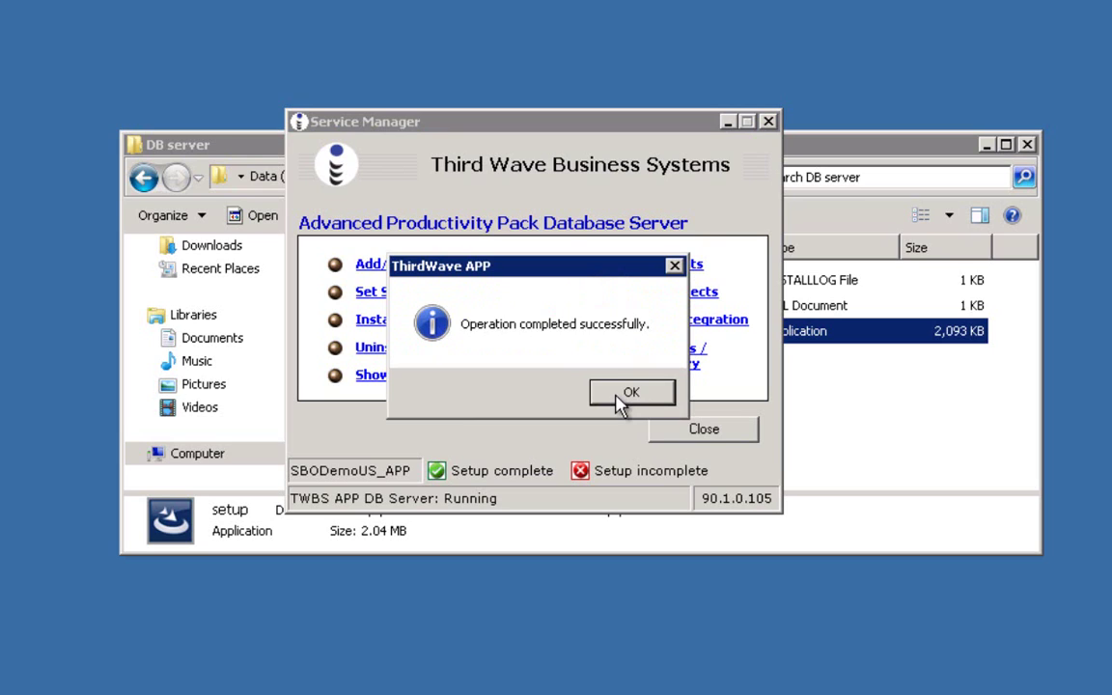
pyautogui.click(623, 396)
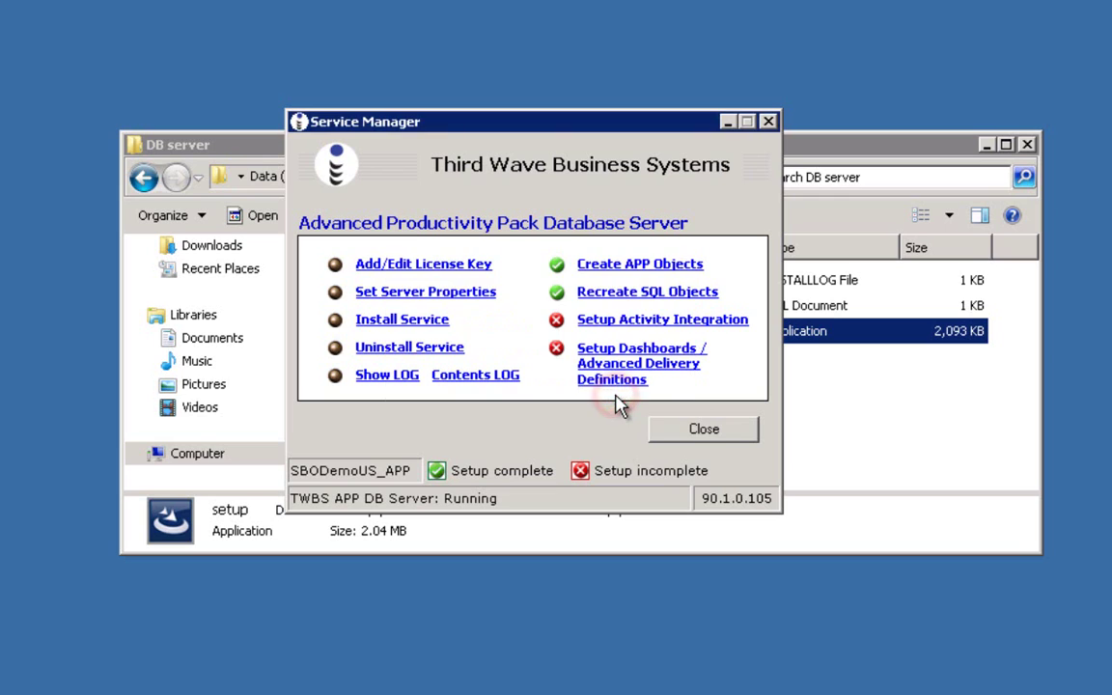
pyautogui.click(612, 325)
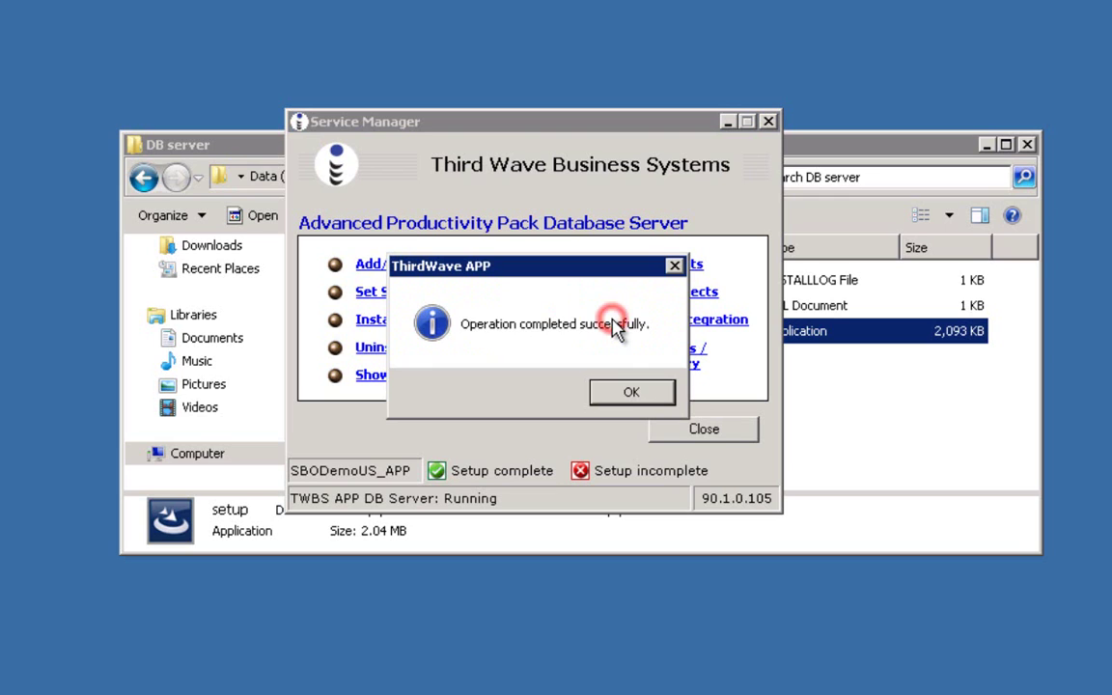
pyautogui.click(630, 394)
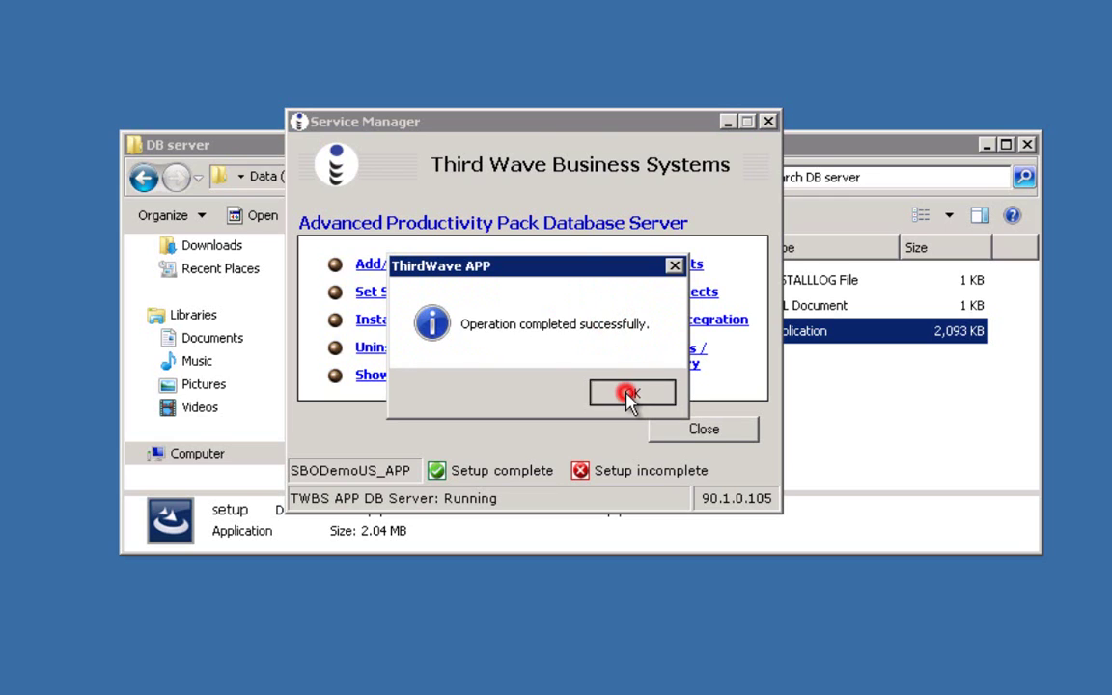
pyautogui.click(629, 365)
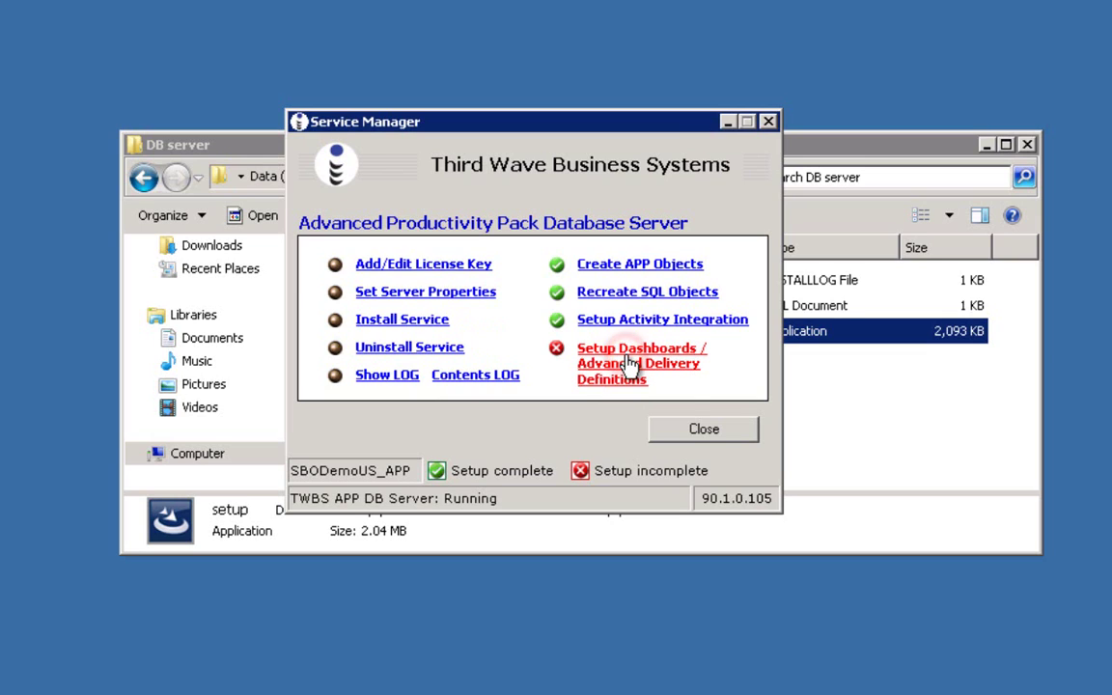
pyautogui.click(634, 393)
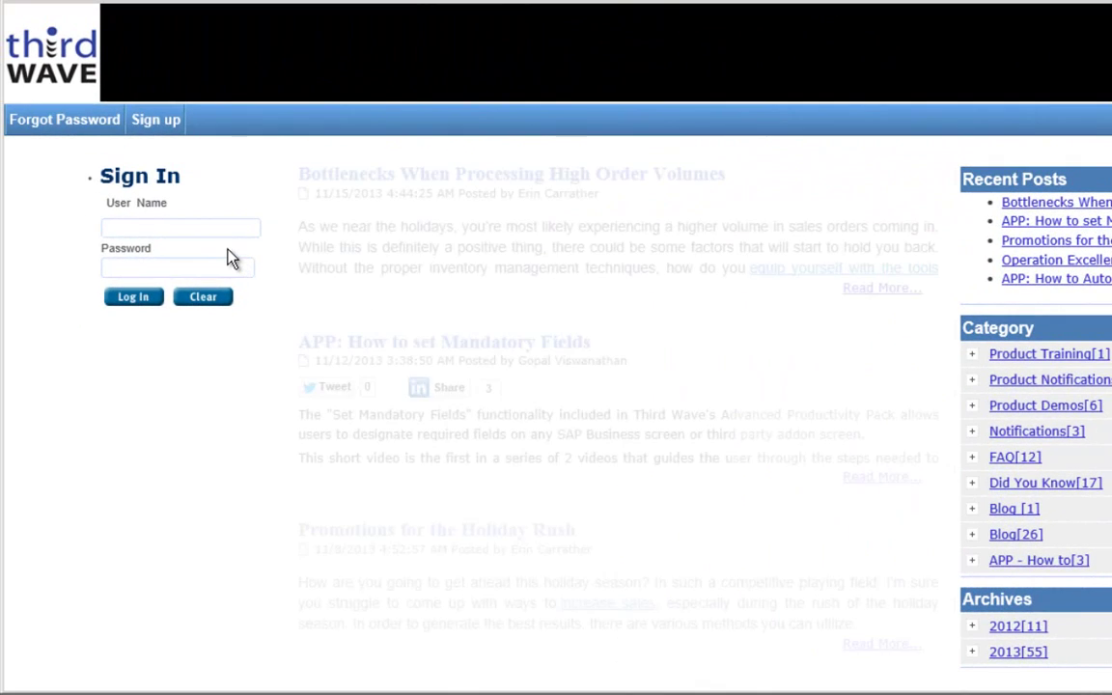
# Step: Sign in to the customer portal with the account e-mail and password, then select the generated licence key
pyautogui.click(202, 228)
pyautogui.click(203, 228)
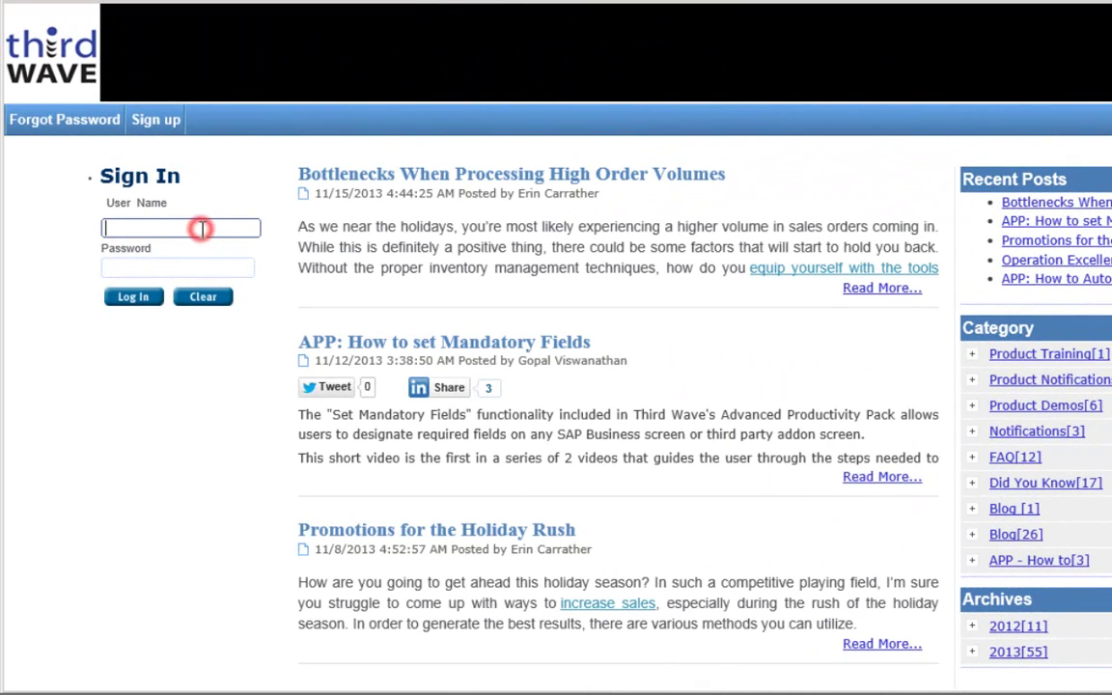
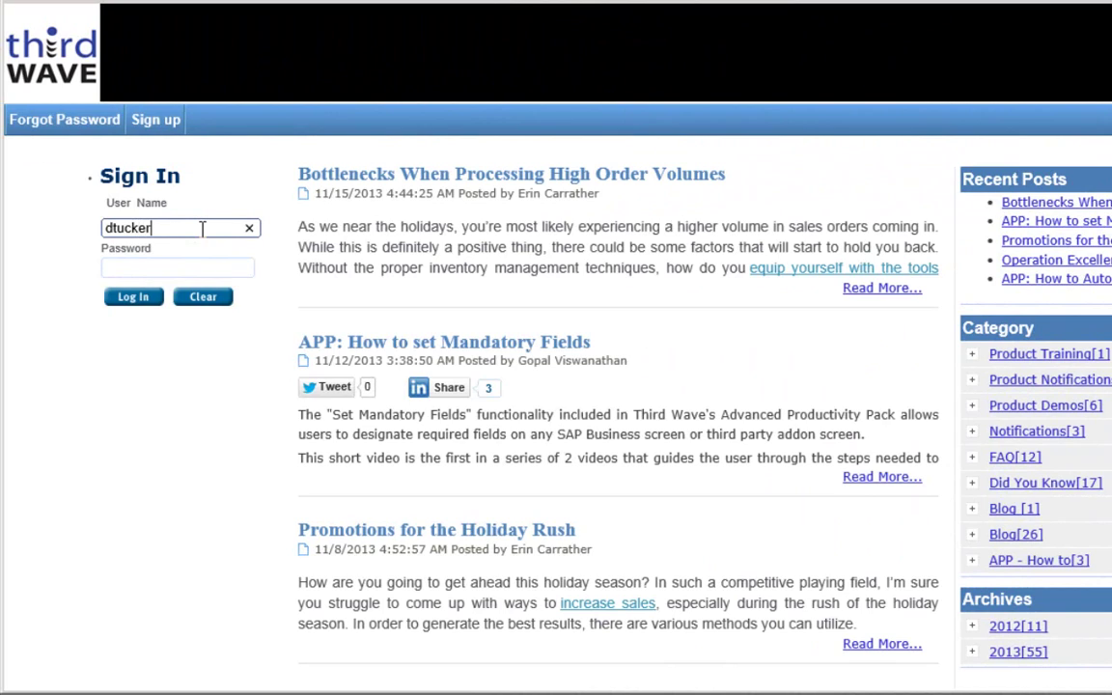
pyautogui.press('Tab')
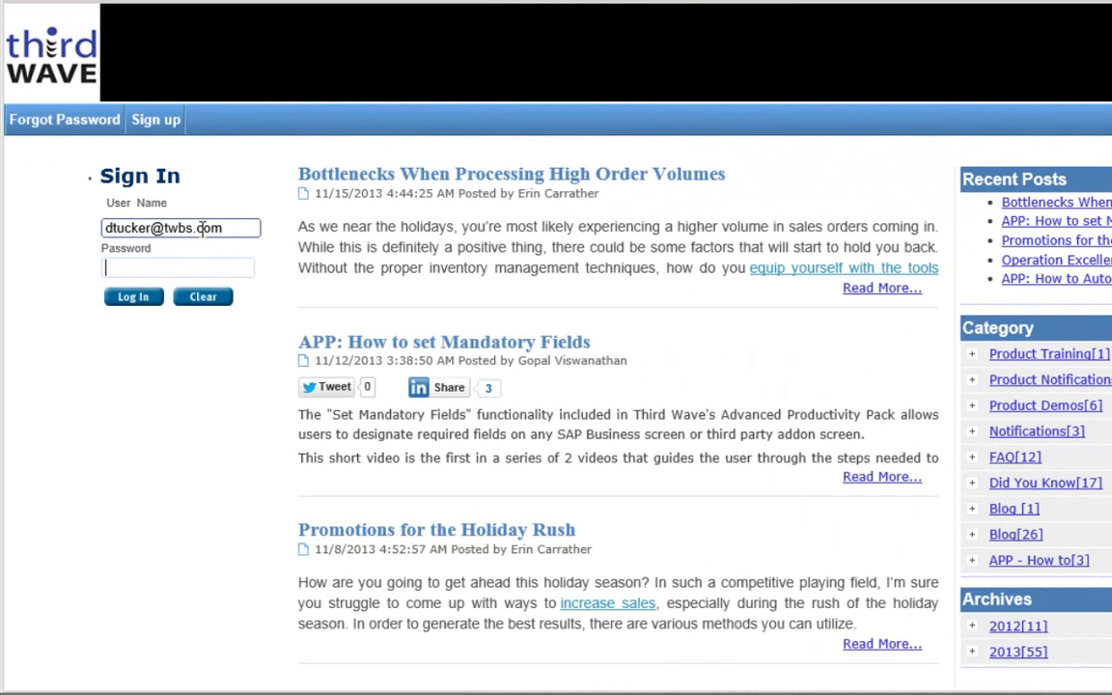
pyautogui.write('********')
pyautogui.press('Return')
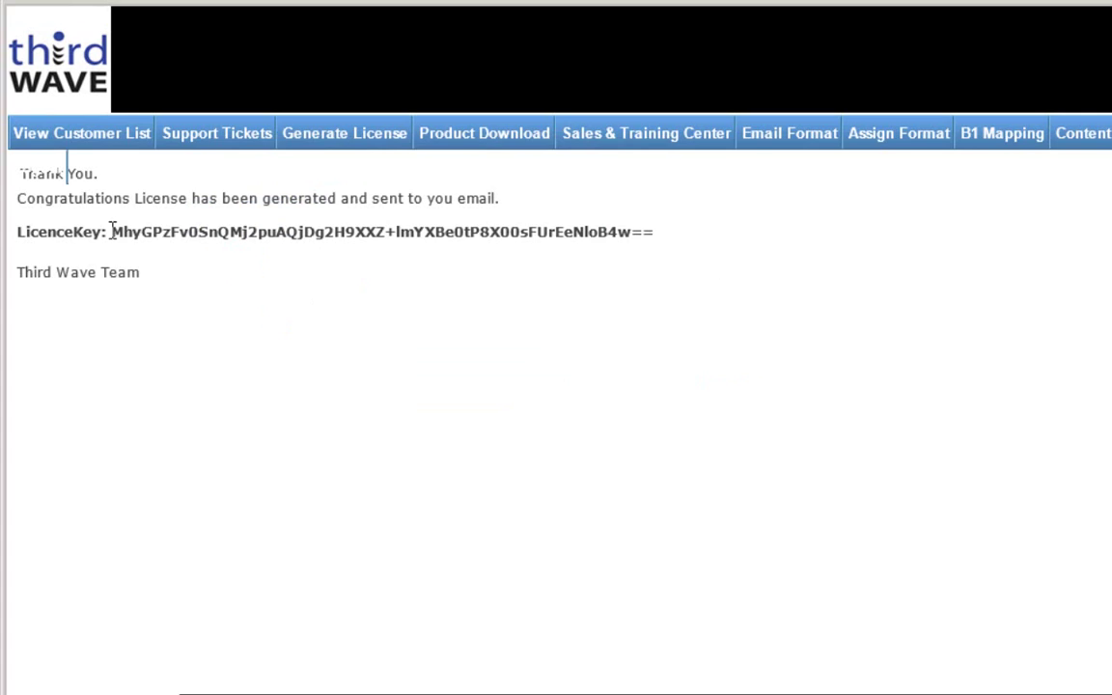
pyautogui.moveTo(112, 231); pyautogui.dragTo(655, 237)
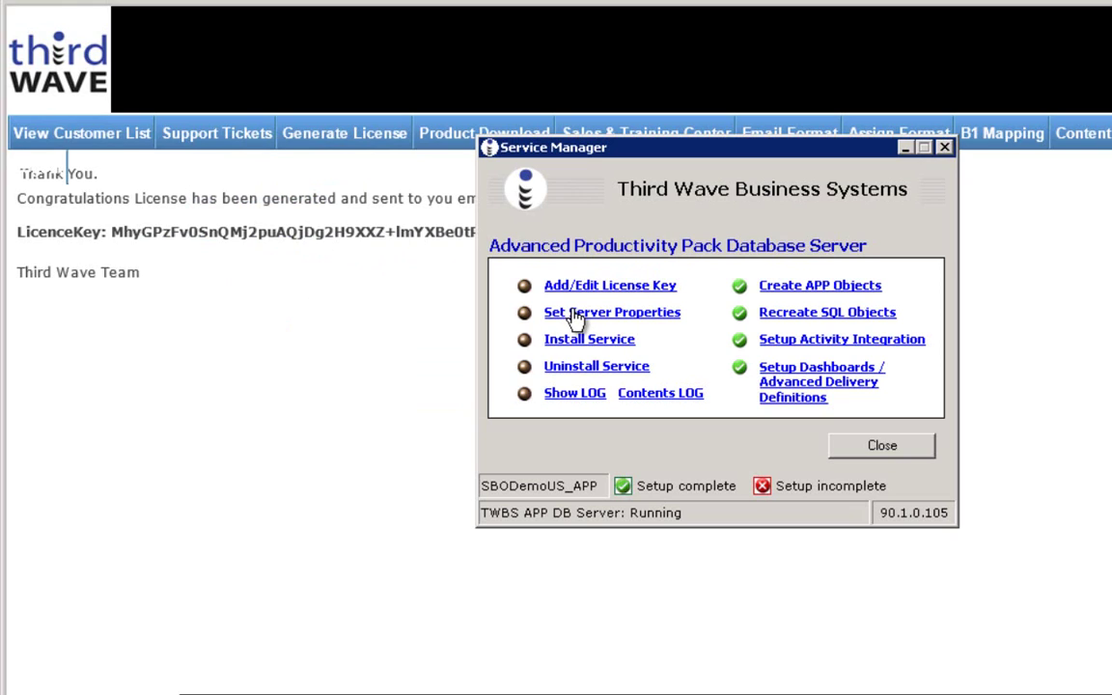
# Step: Paste the copied licence key into Add/Edit License Key and confirm it is accepted
pyautogui.click(577, 285)
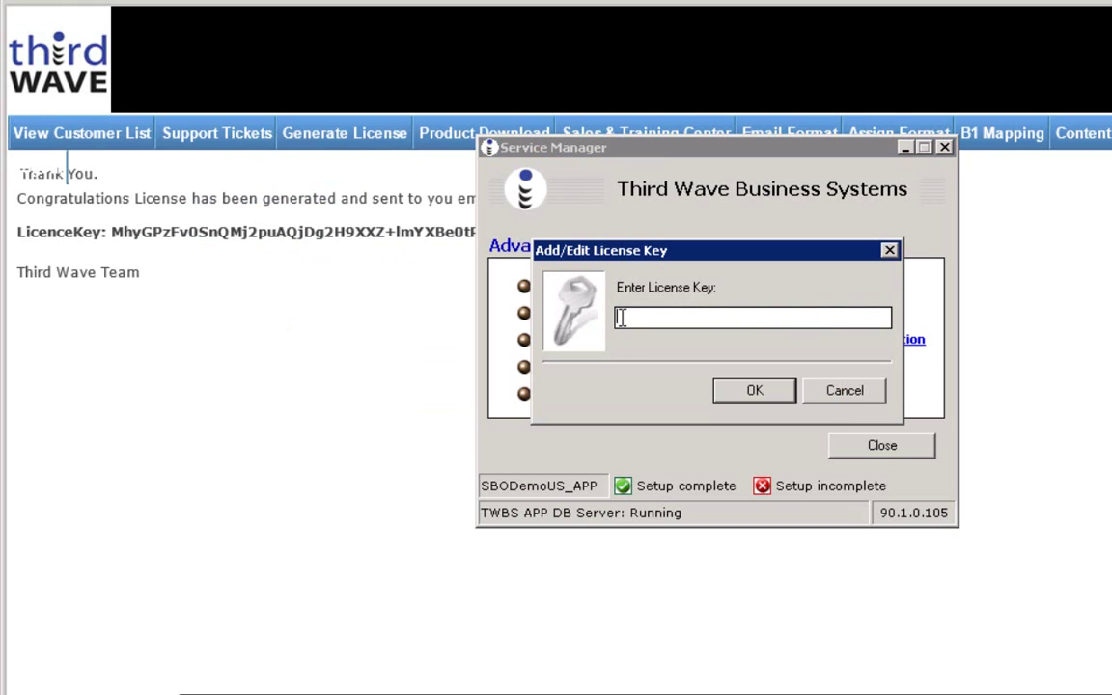
pyautogui.hotkey('ctrl', 'v')
pyautogui.click(746, 396)
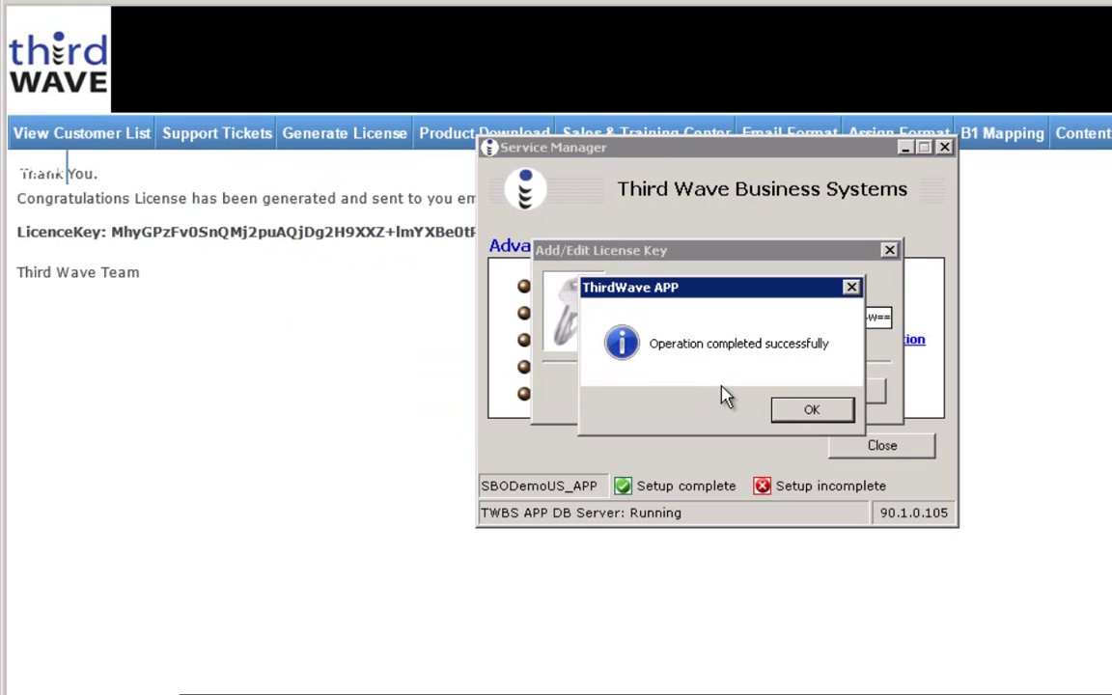
pyautogui.click(802, 412)
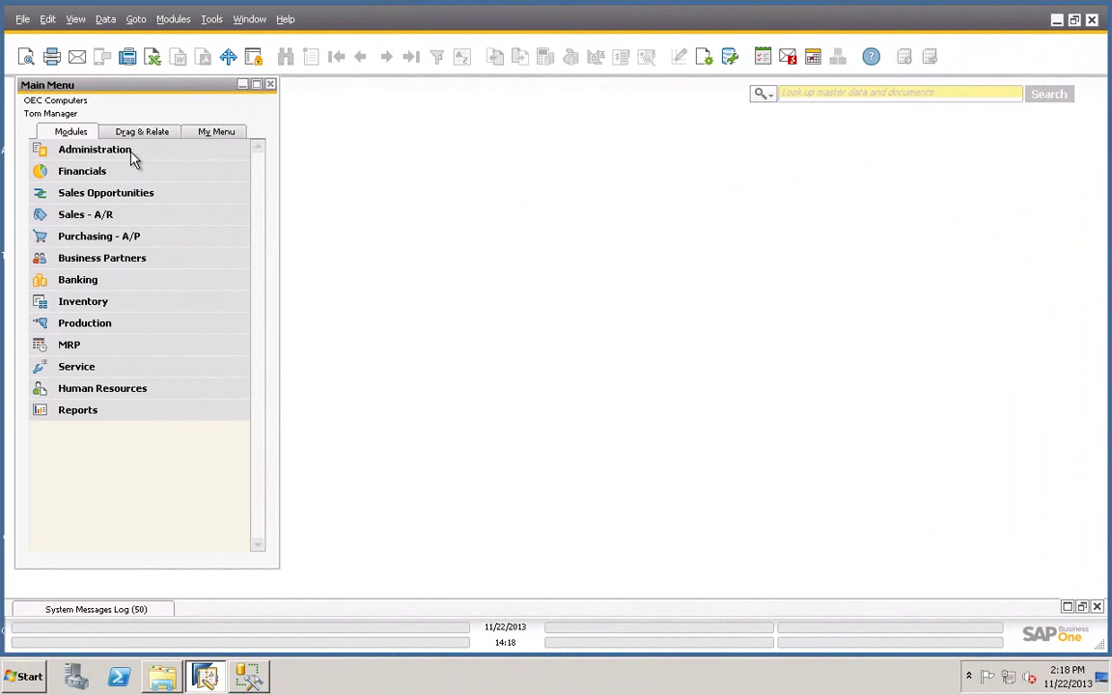
# Step: Open Add-On Administration under Administration and start registering a new add-on
pyautogui.click(132, 151)
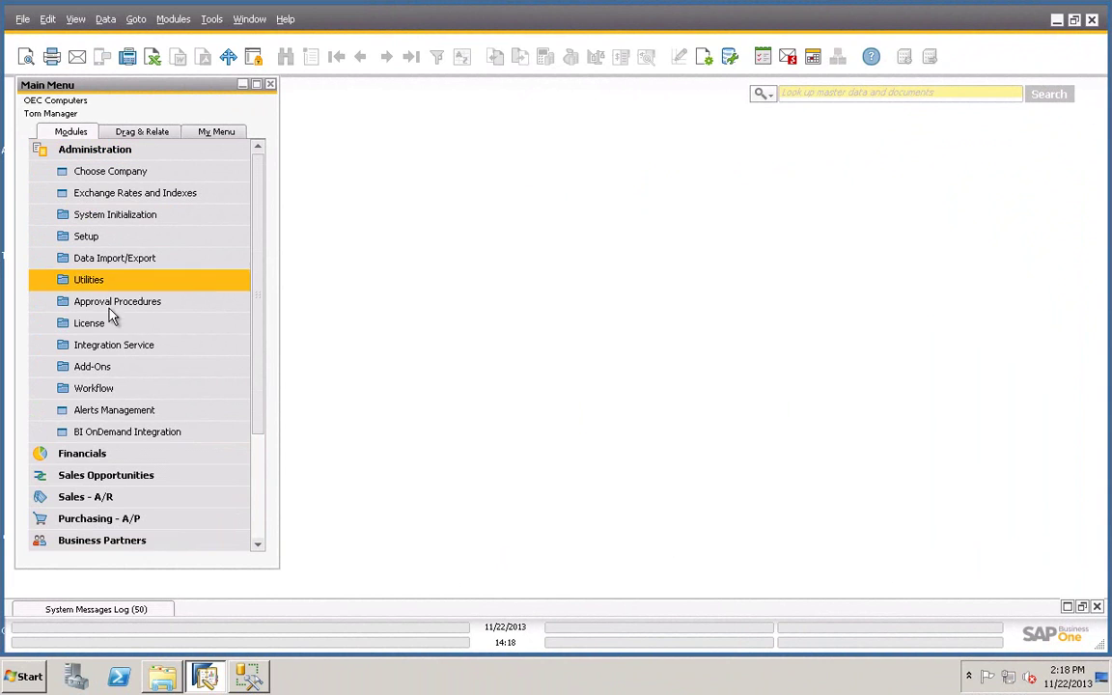
pyautogui.click(114, 370)
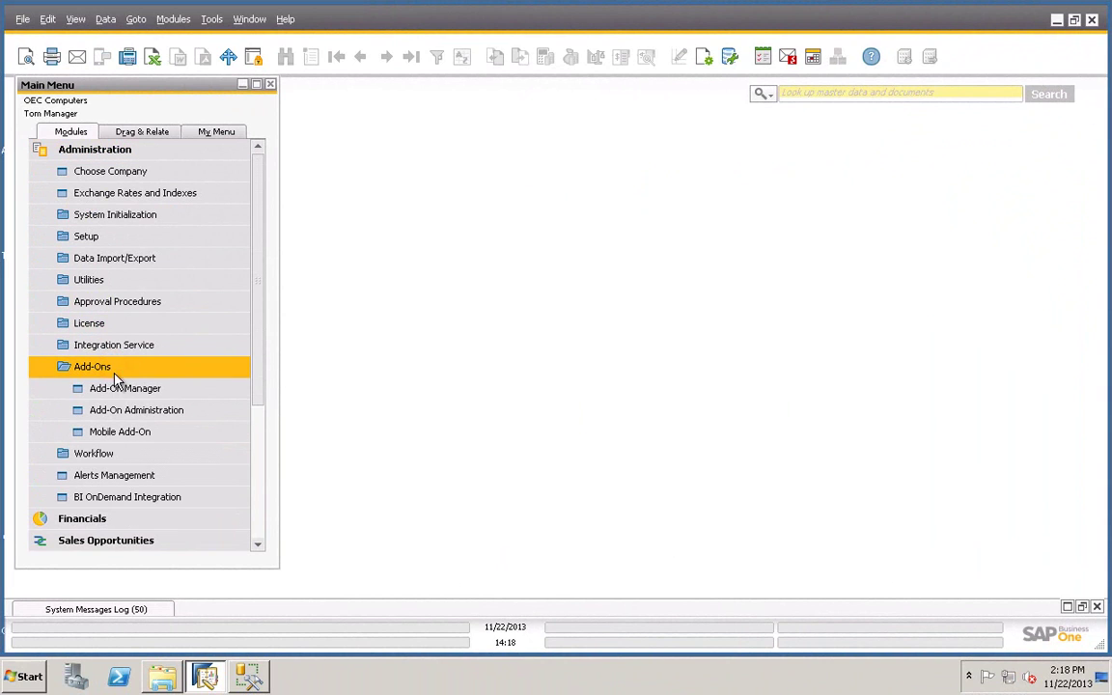
pyautogui.click(97, 412)
pyautogui.click(359, 456)
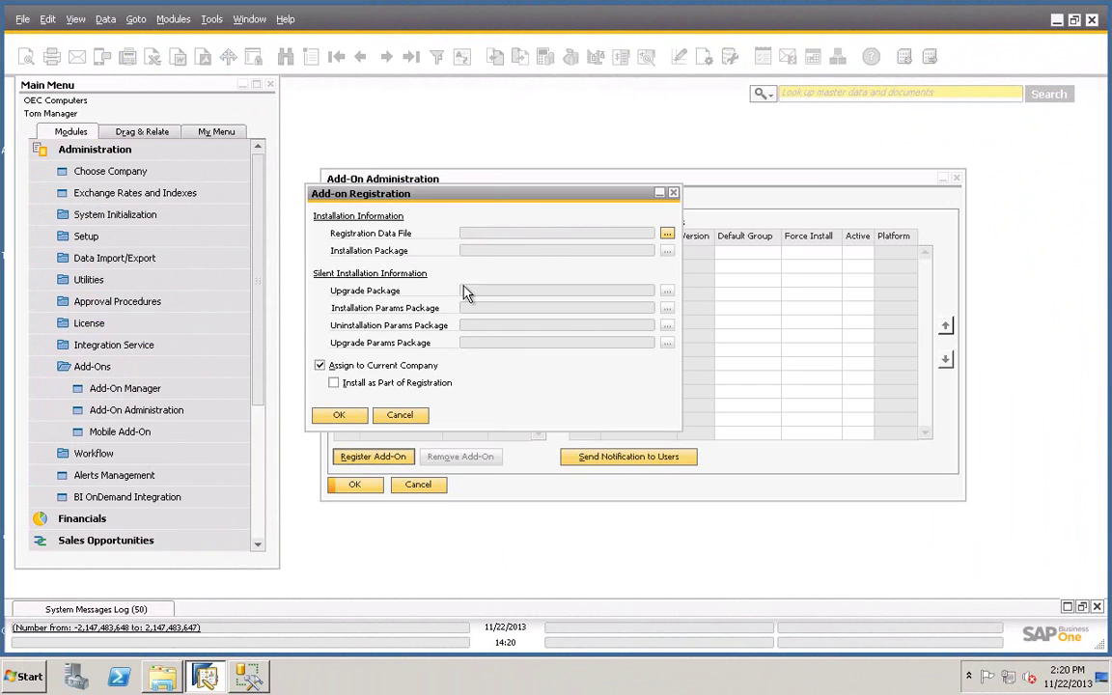
# Step: Register ThirdWaveAPP.ard from the Client folder with Install as Part of Registration ticked
pyautogui.click(667, 233)
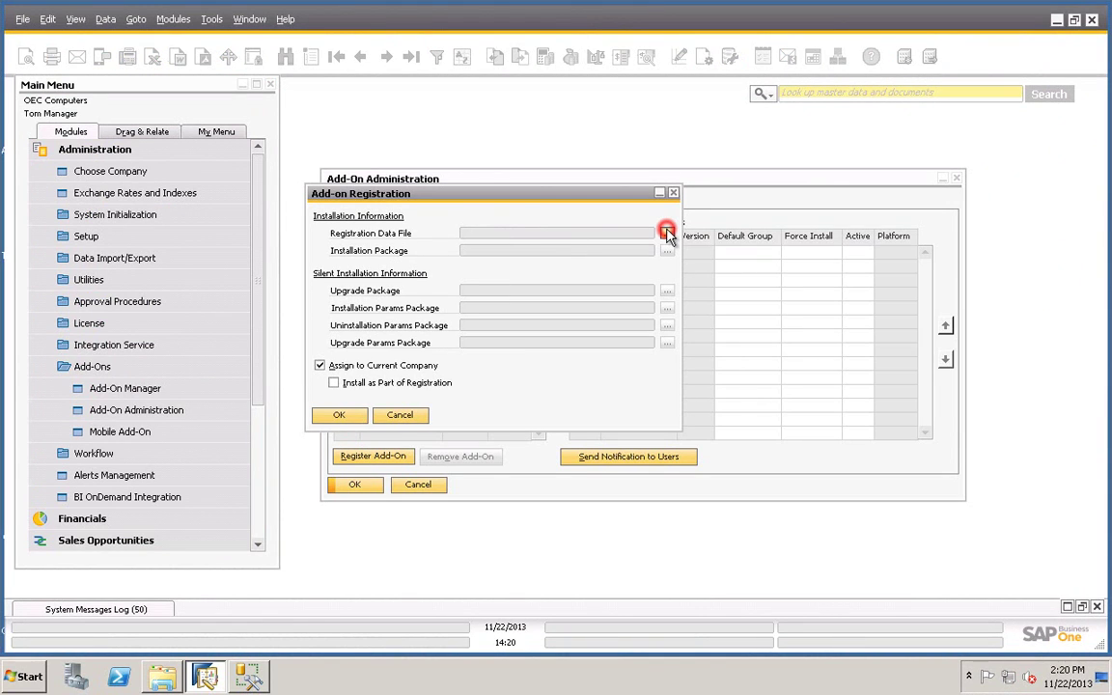
pyautogui.doubleClick(390, 240)
pyautogui.doubleClick(396, 241)
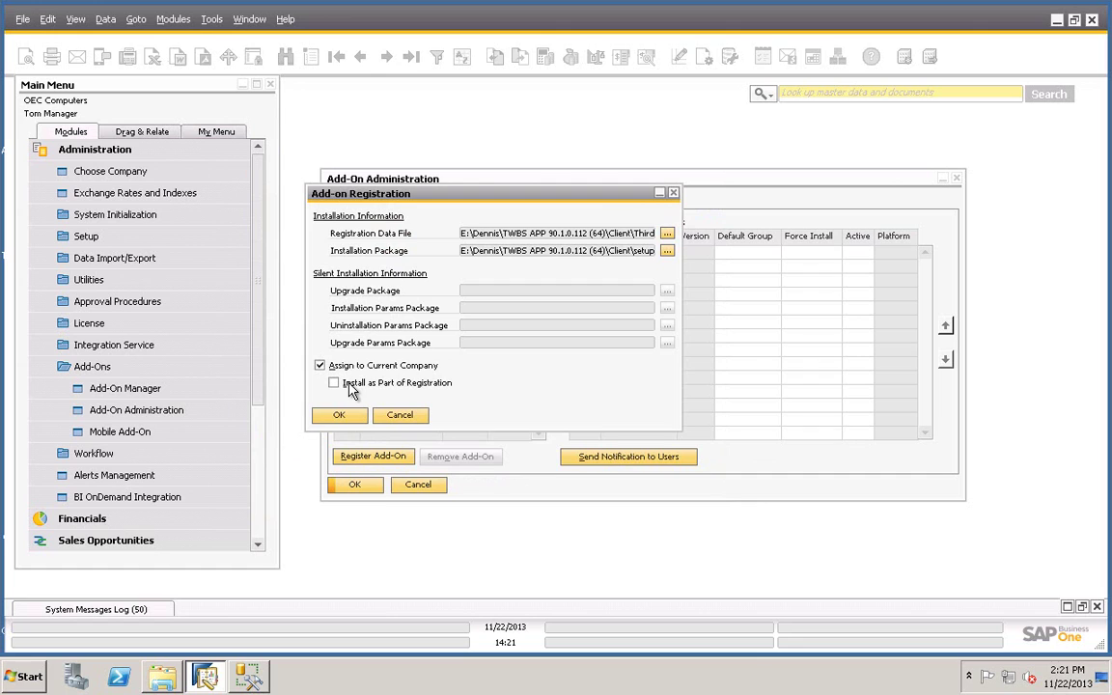
pyautogui.click(336, 383)
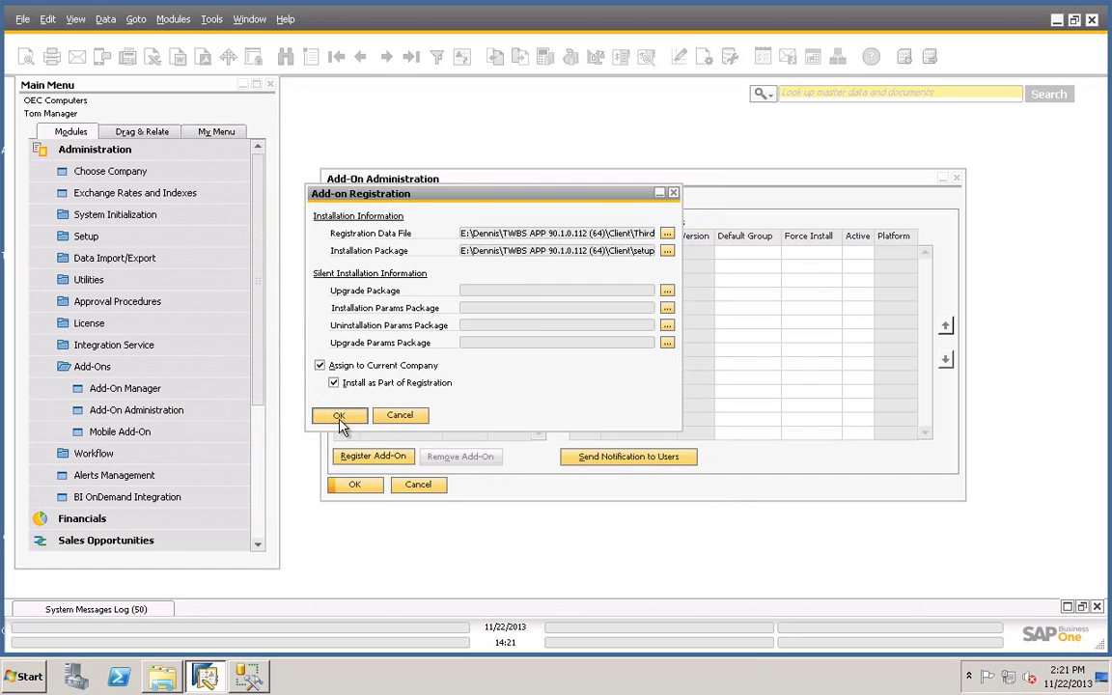
pyautogui.click(339, 417)
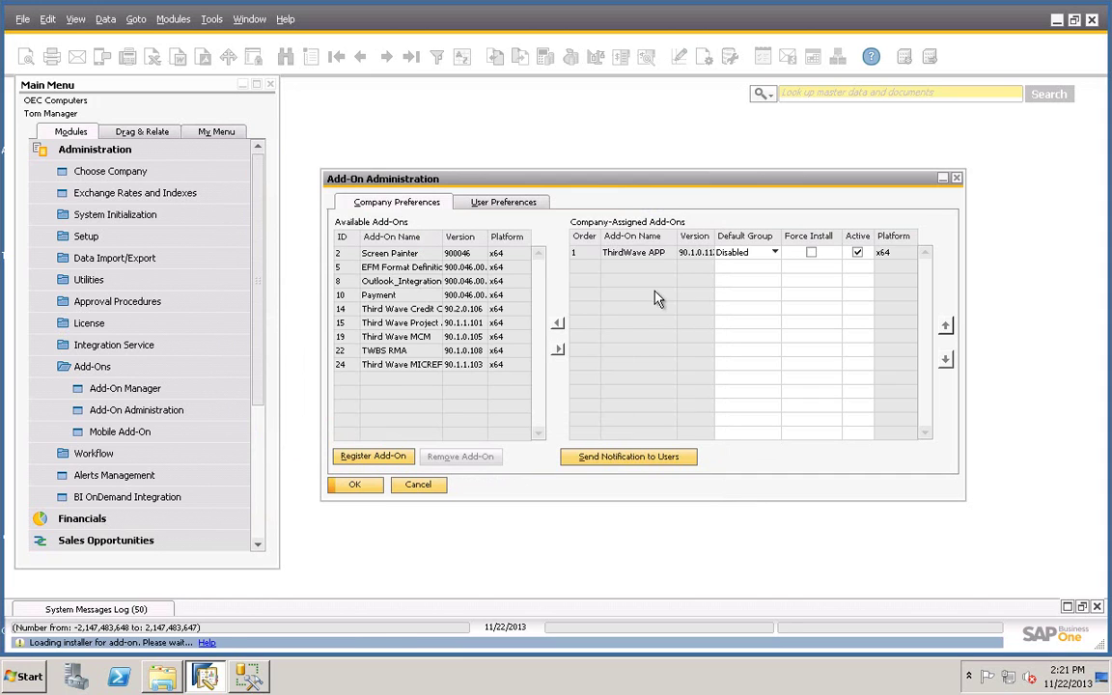
# Step: Set ThirdWave APP's default group to Automatic and update the add-on settings
pyautogui.click(774, 253)
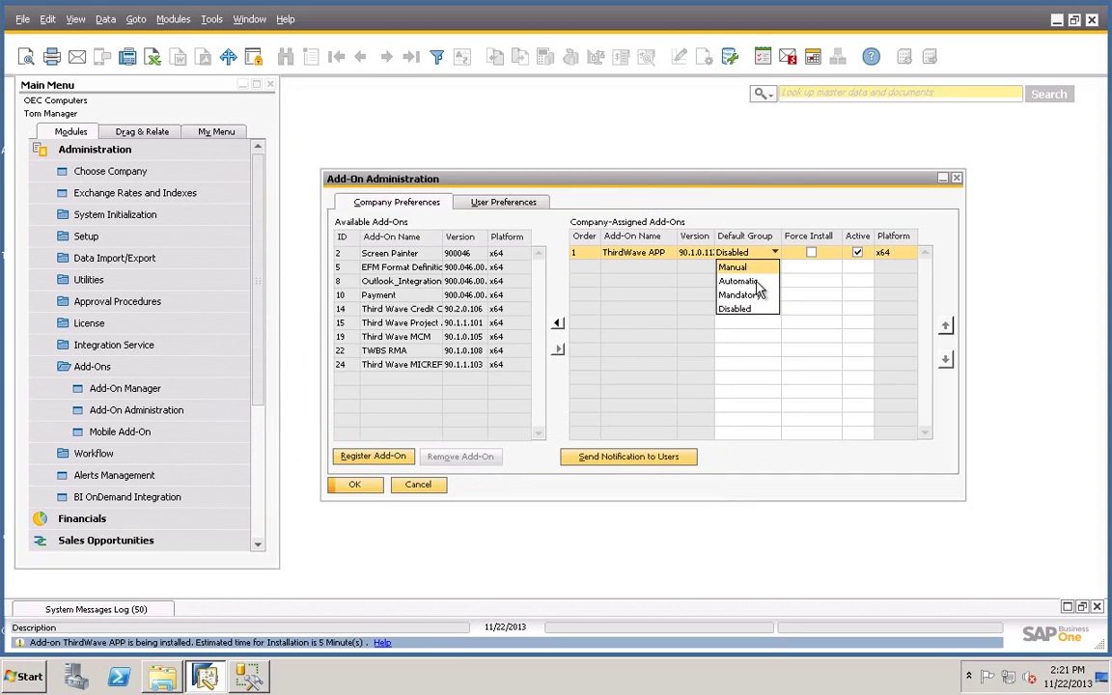
pyautogui.click(757, 283)
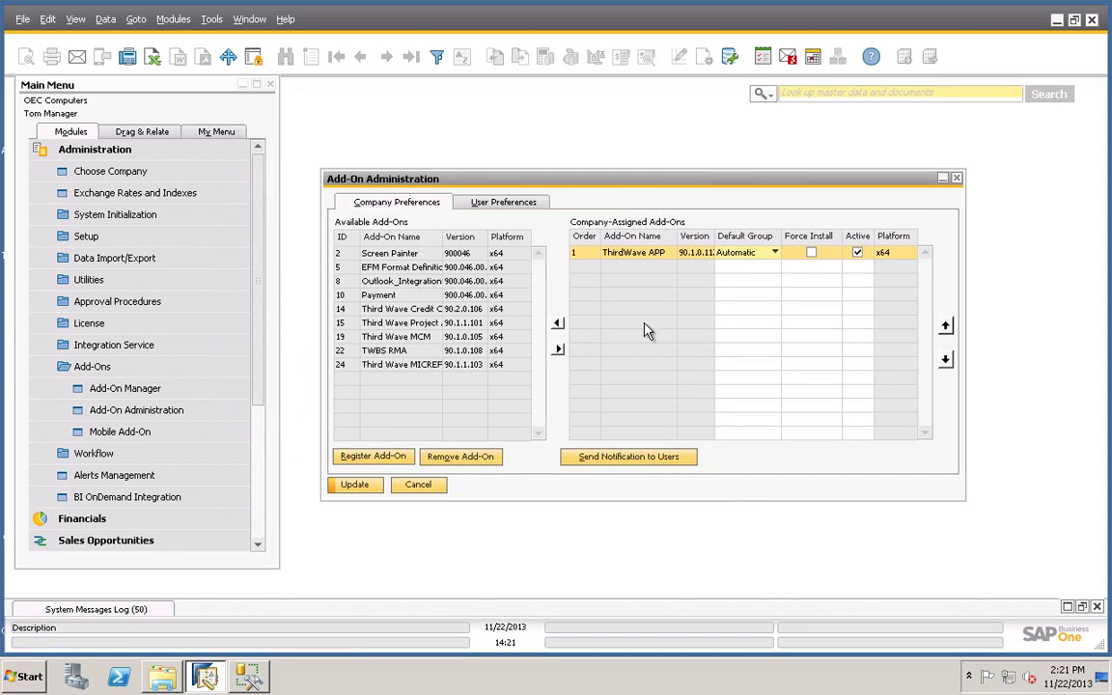
pyautogui.click(356, 486)
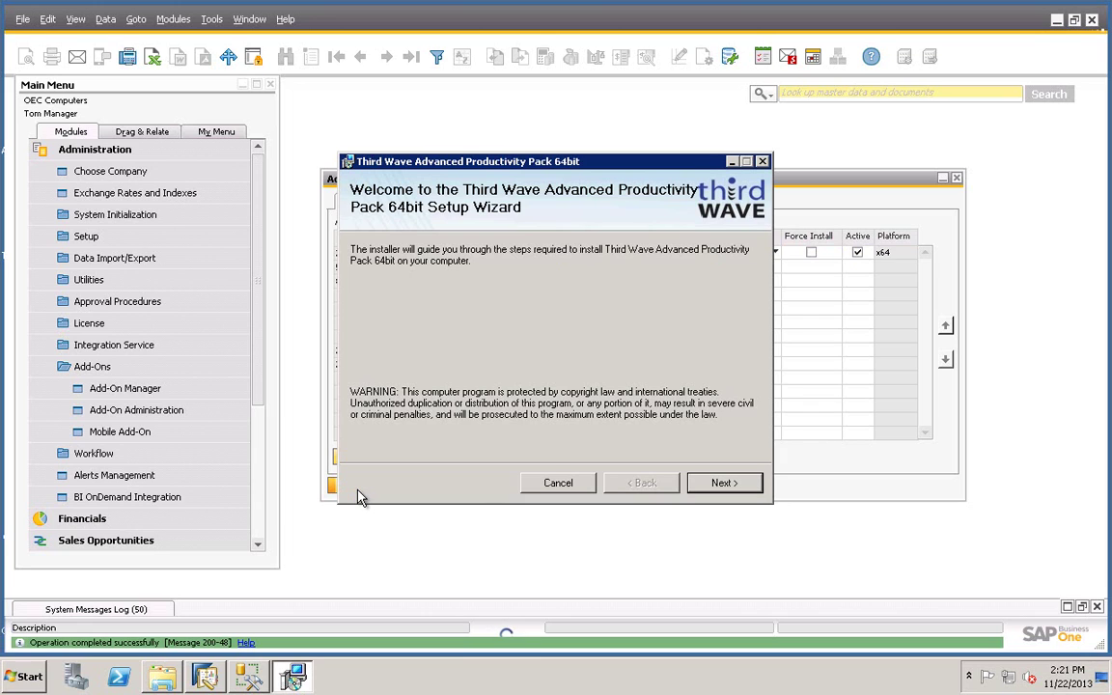
# Step: Run the Third Wave Advanced Productivity Pack 64bit setup wizard through to completion
pyautogui.click(711, 483)
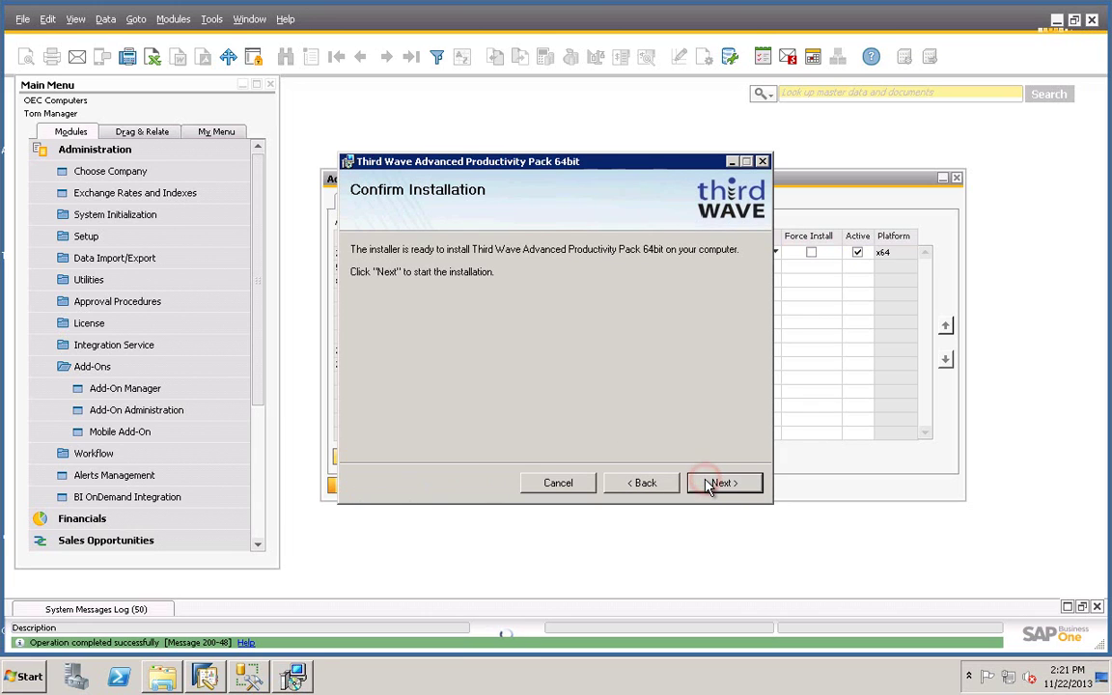
pyautogui.click(712, 484)
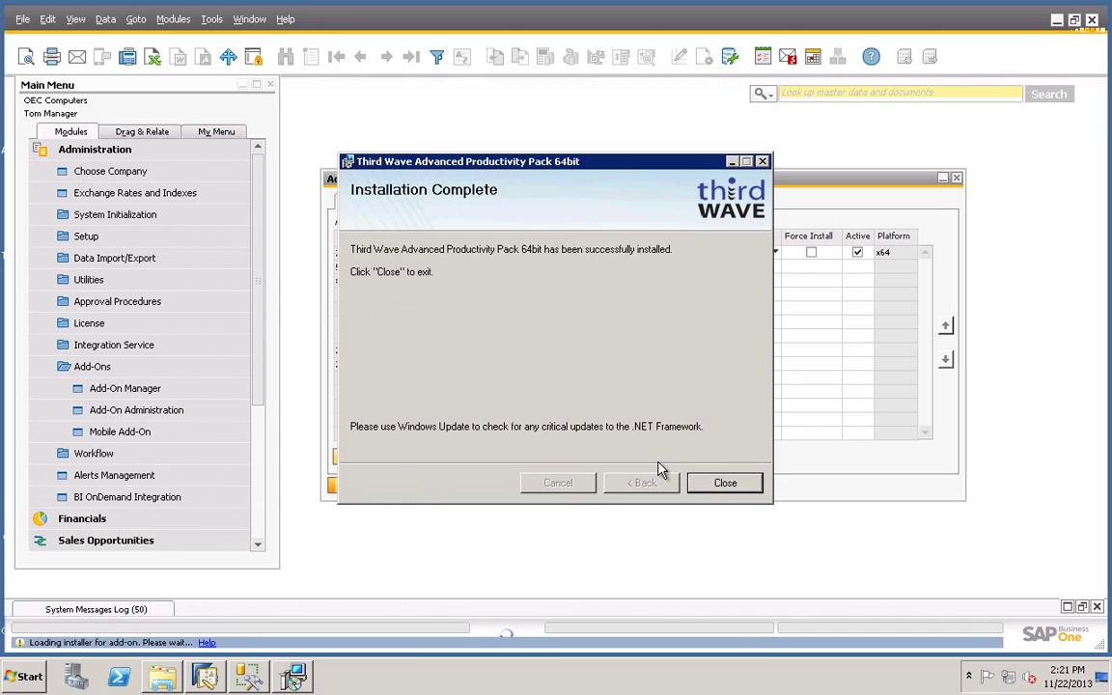
pyautogui.click(703, 486)
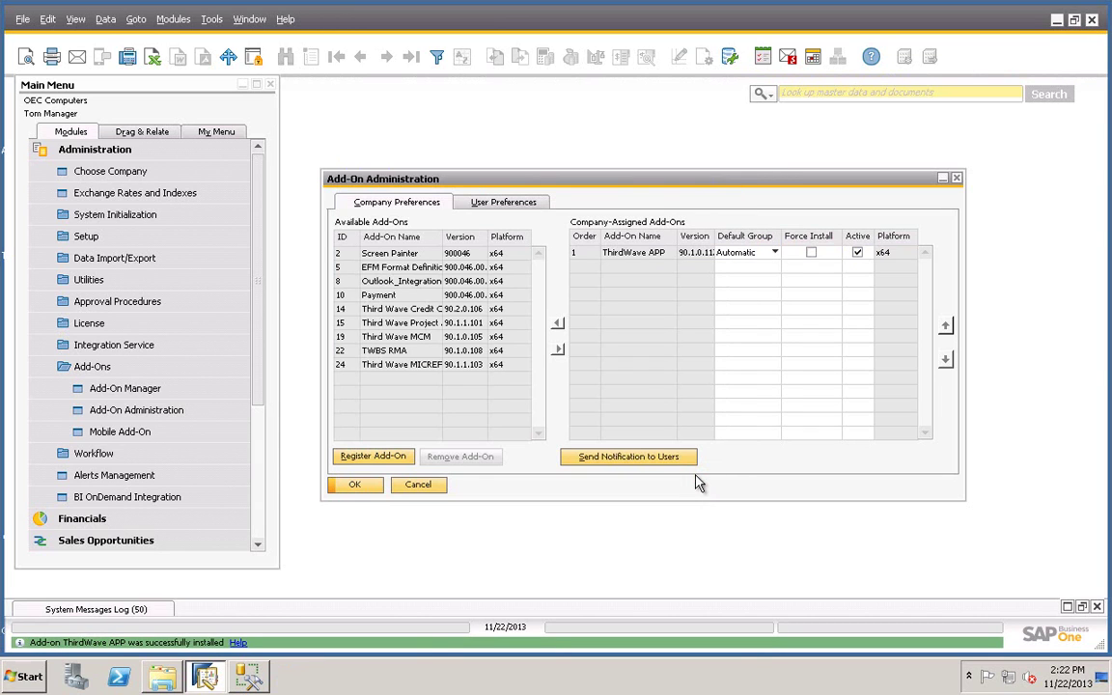
# Step: Set the manager user's ThirdWave APP add-on preference to Default and save it
pyautogui.click(497, 205)
pyautogui.click(436, 240)
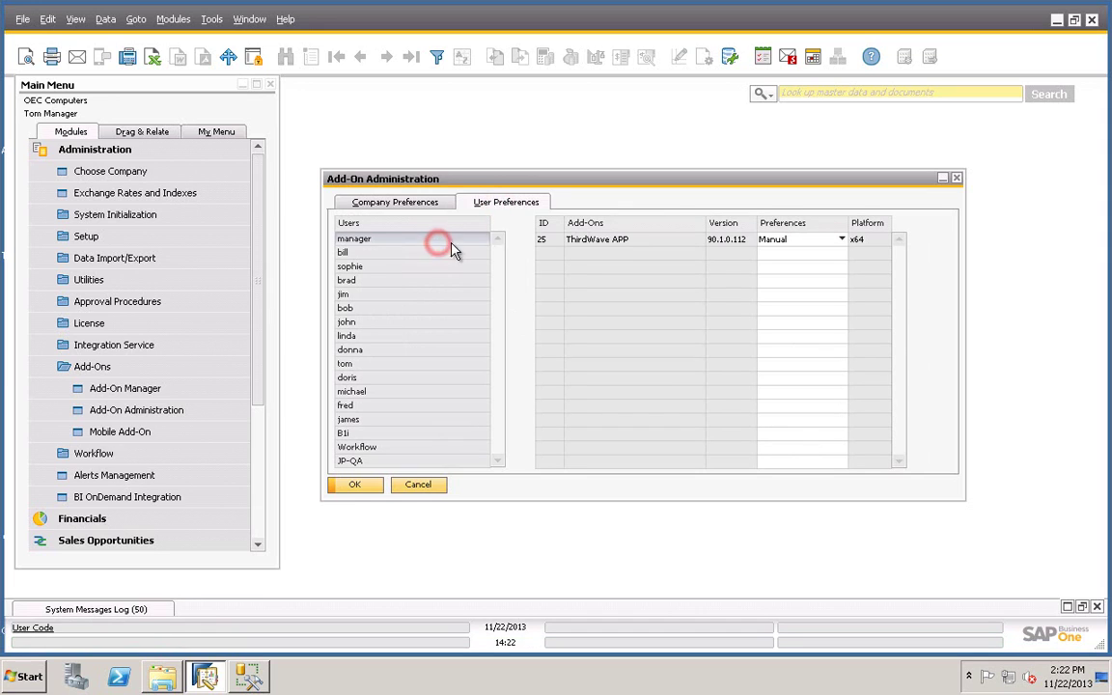
pyautogui.click(788, 241)
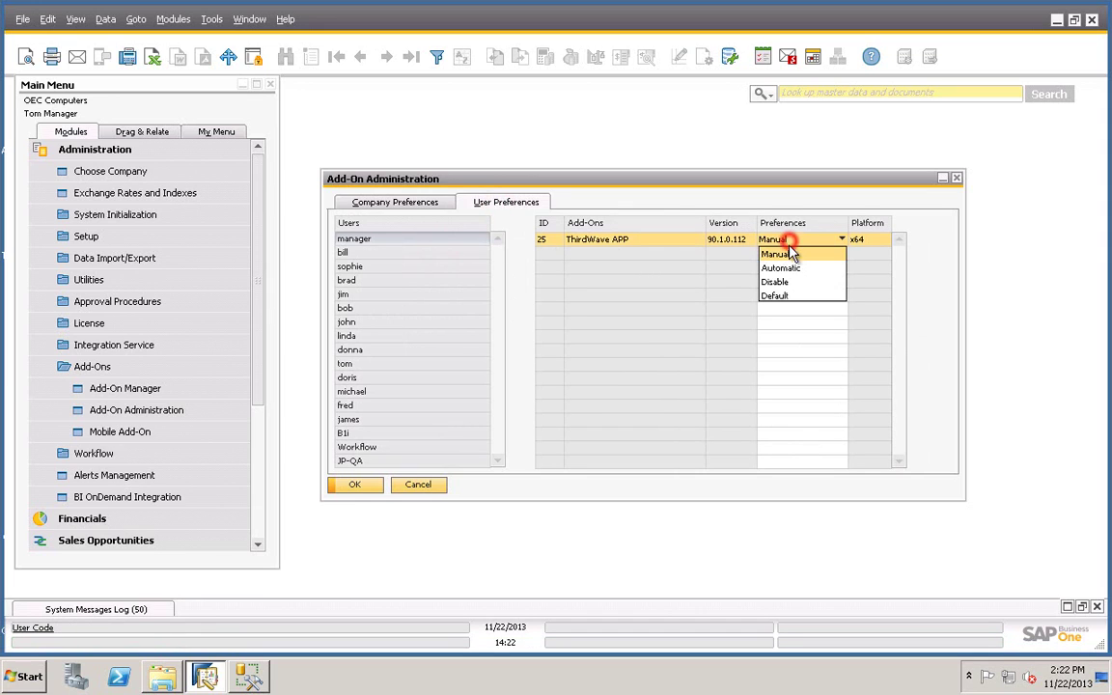
pyautogui.click(777, 298)
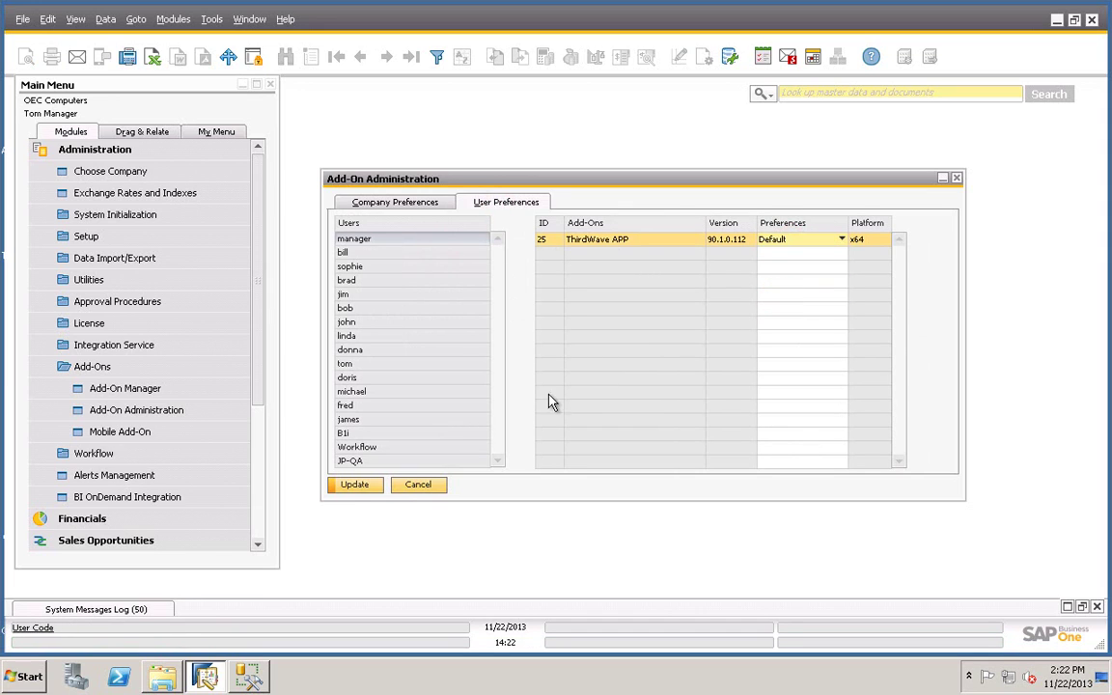
pyautogui.click(371, 489)
pyautogui.click(369, 487)
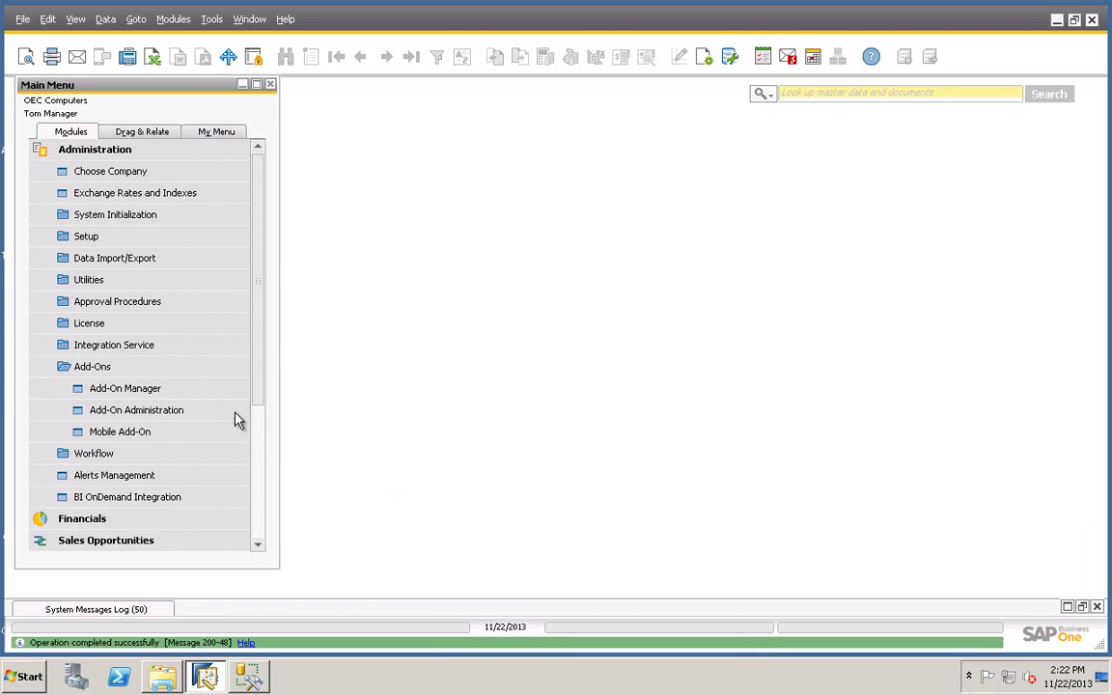
# Step: Start ThirdWave APP in the Add-On Manager so it shows Connected
pyautogui.click(117, 390)
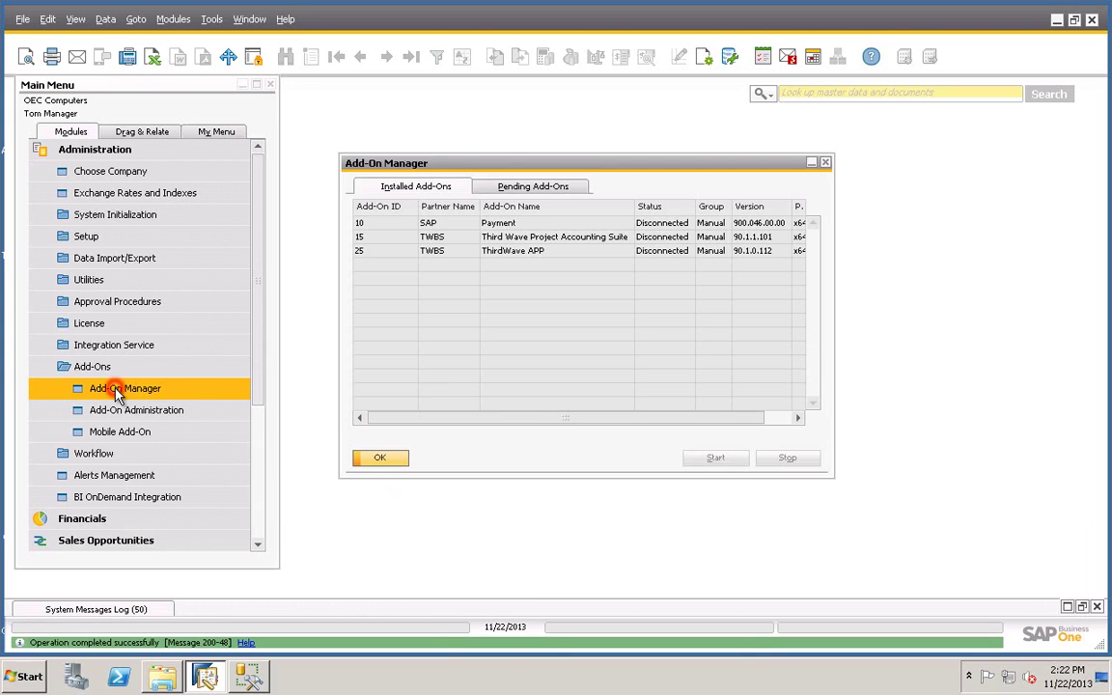
pyautogui.click(533, 253)
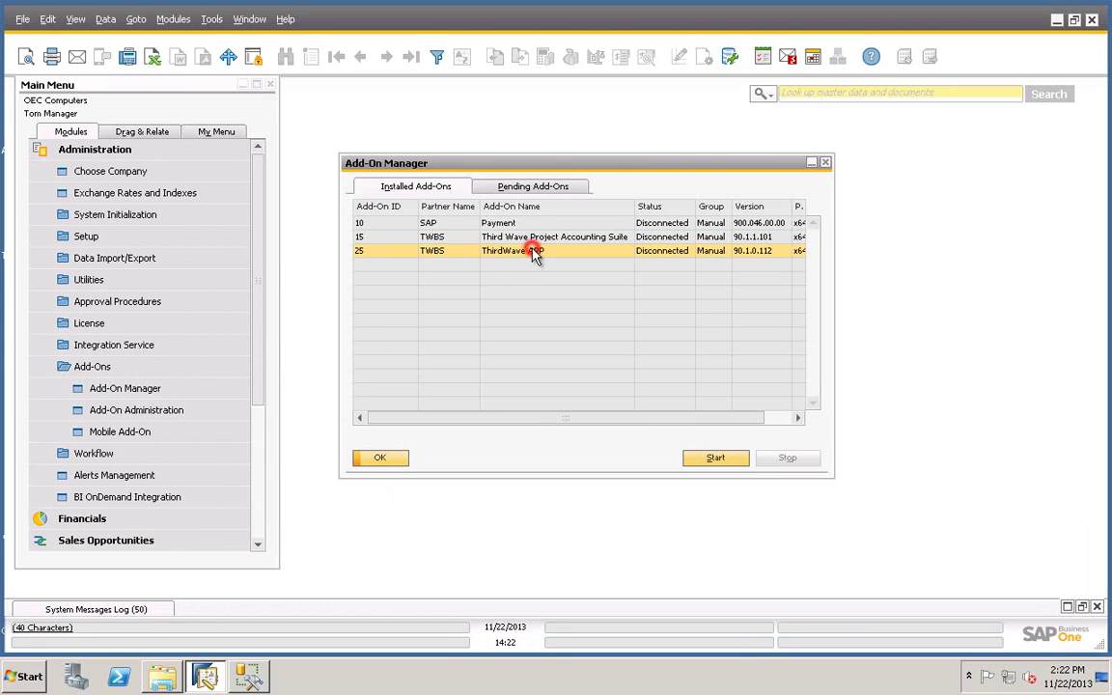
pyautogui.click(714, 457)
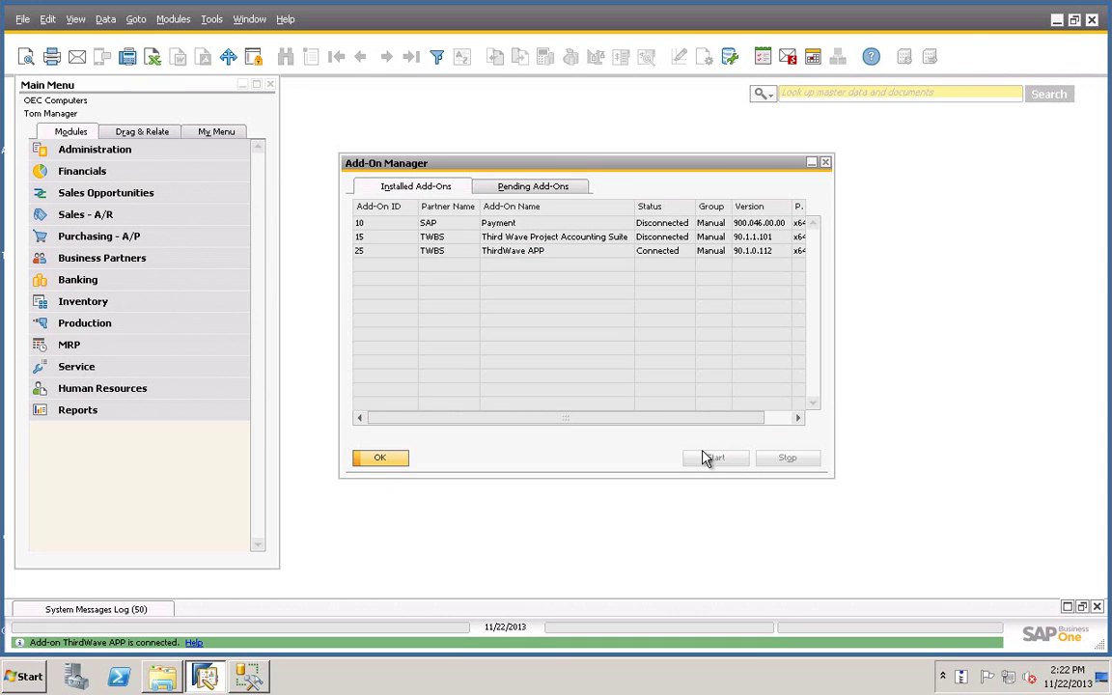
pyautogui.click(381, 458)
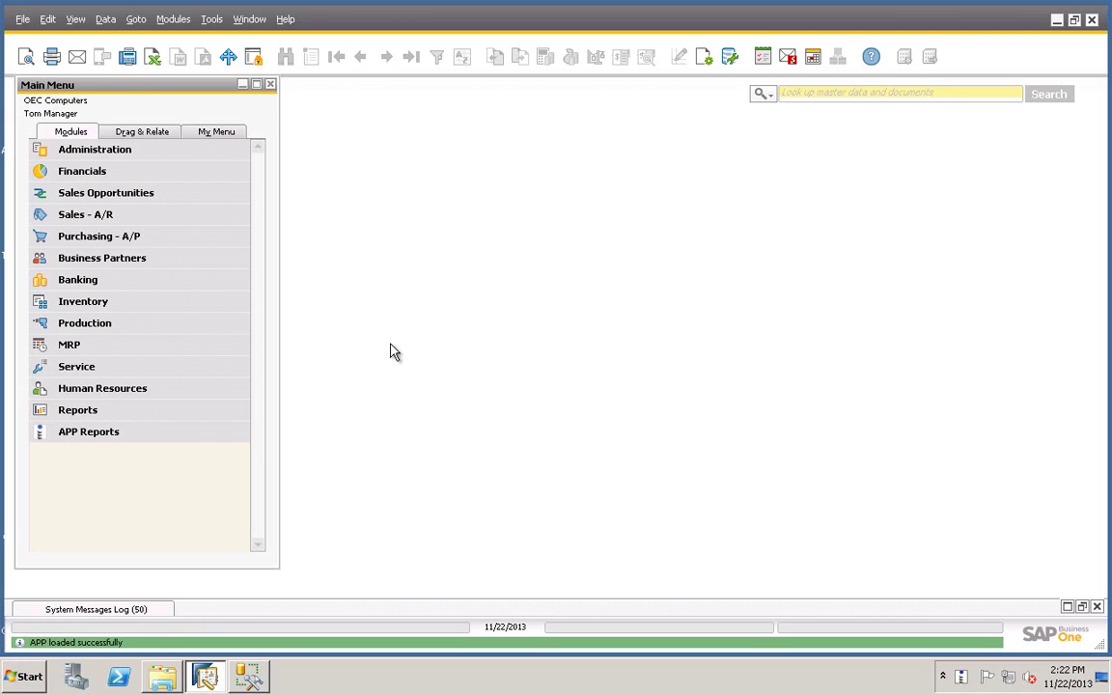
# Step: In APP Module Manager, check Customizer, B1 Security Audit Report, Dashboards and Journal Voucher Import
pyautogui.click(91, 155)
pyautogui.click(87, 238)
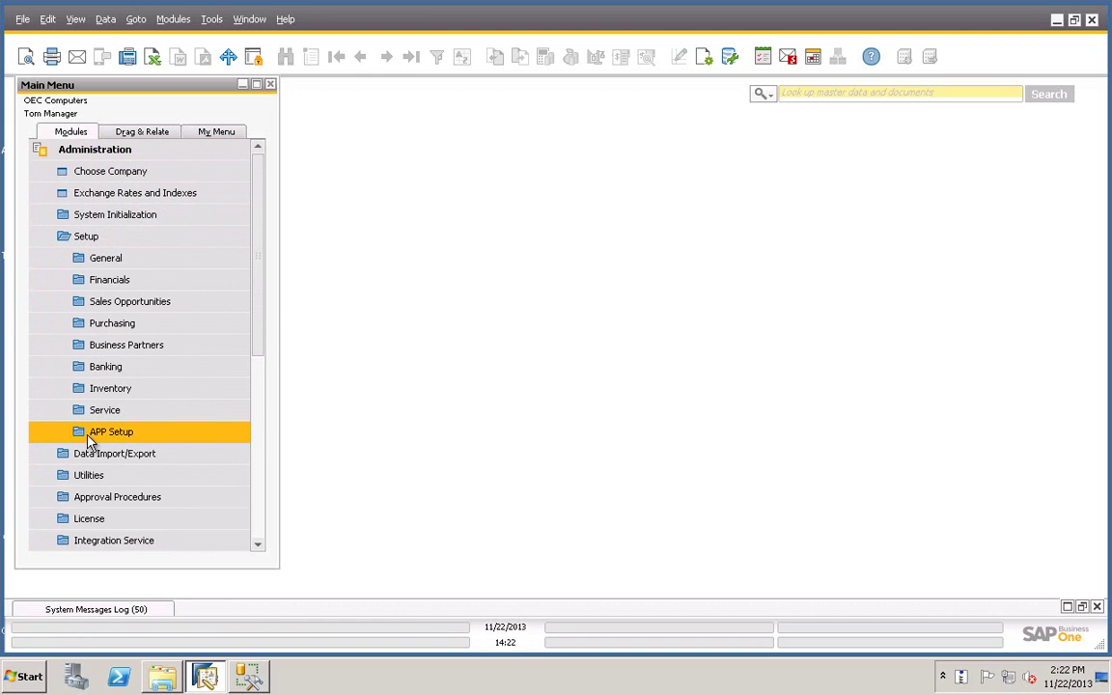
pyautogui.click(89, 432)
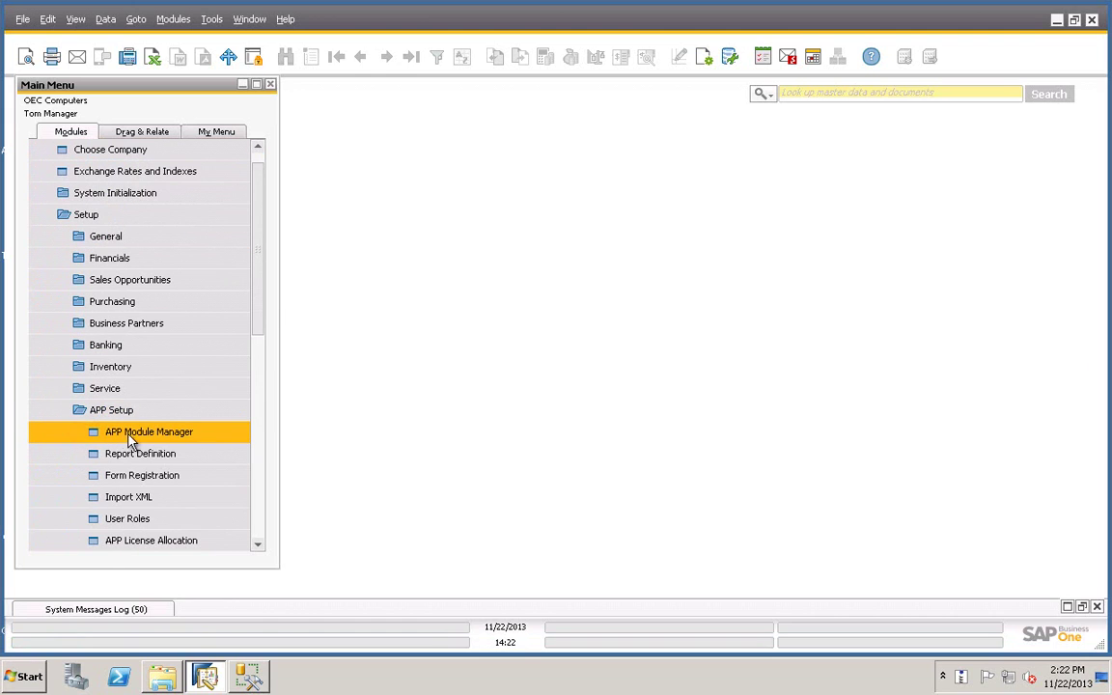
pyautogui.click(143, 441)
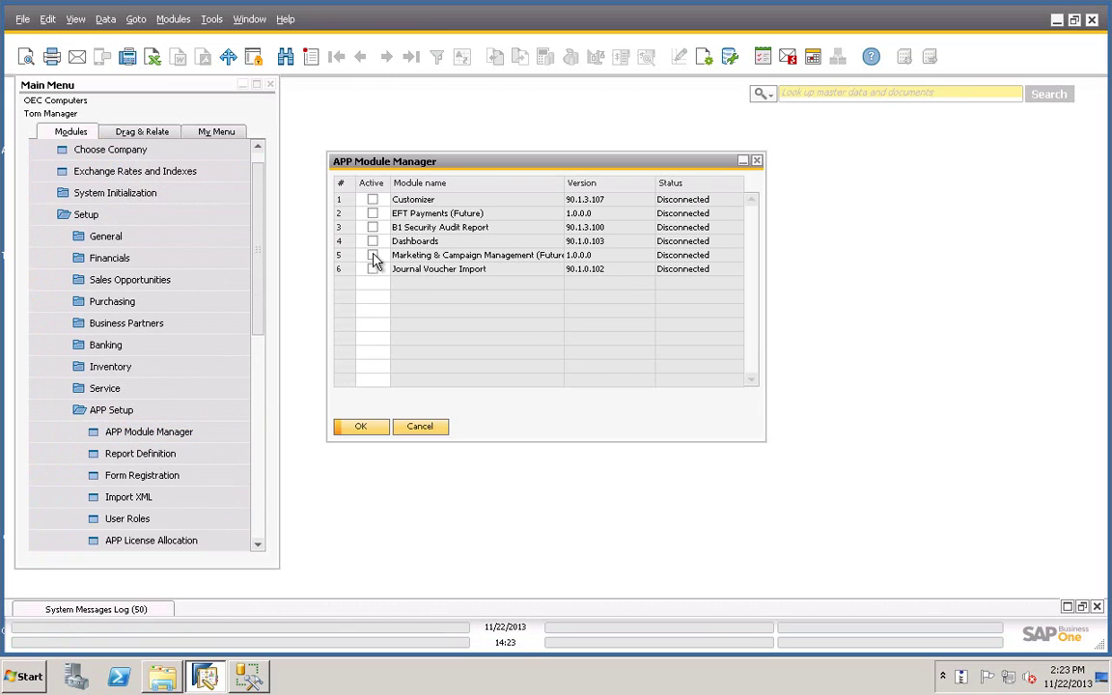
pyautogui.click(373, 200)
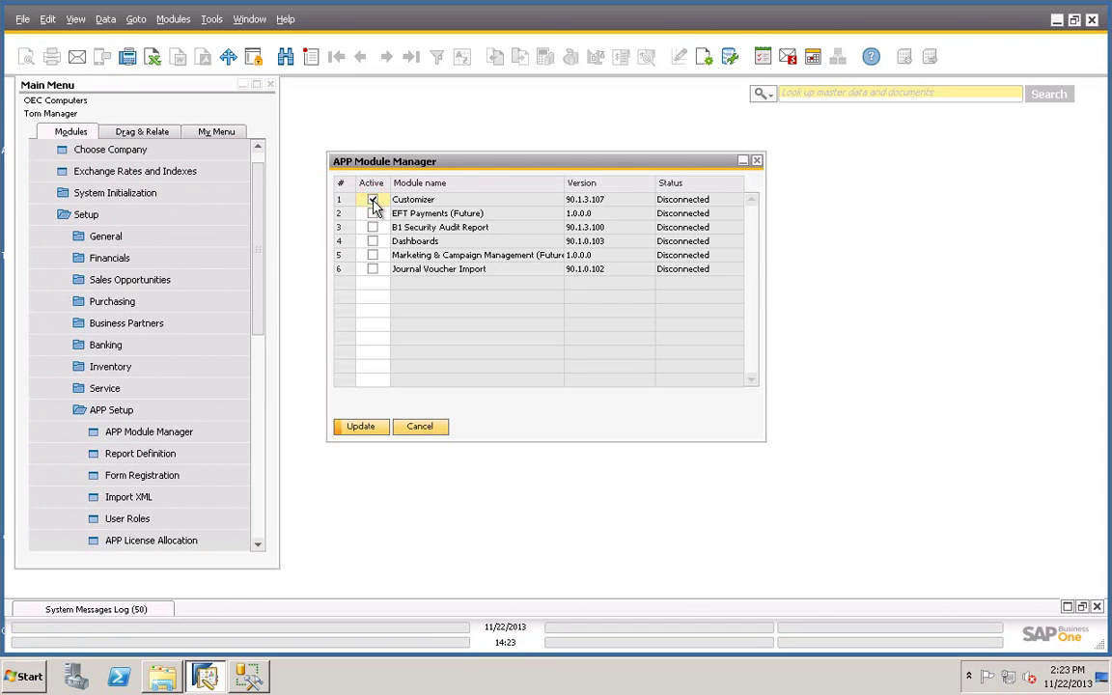
pyautogui.click(372, 228)
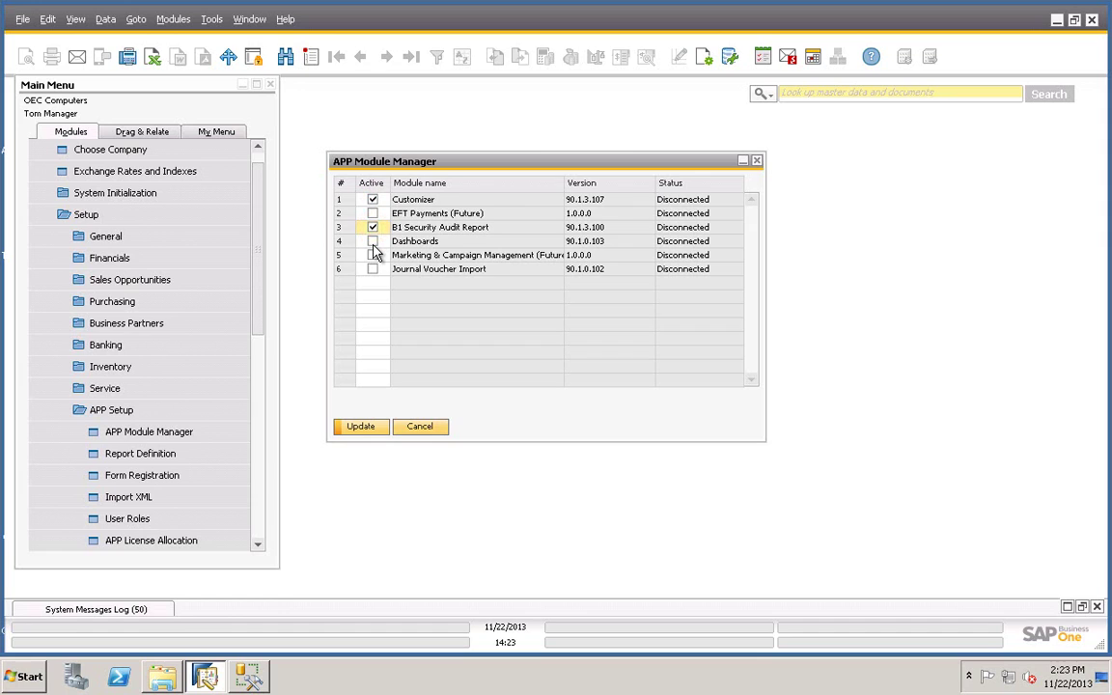
pyautogui.click(373, 241)
pyautogui.click(373, 269)
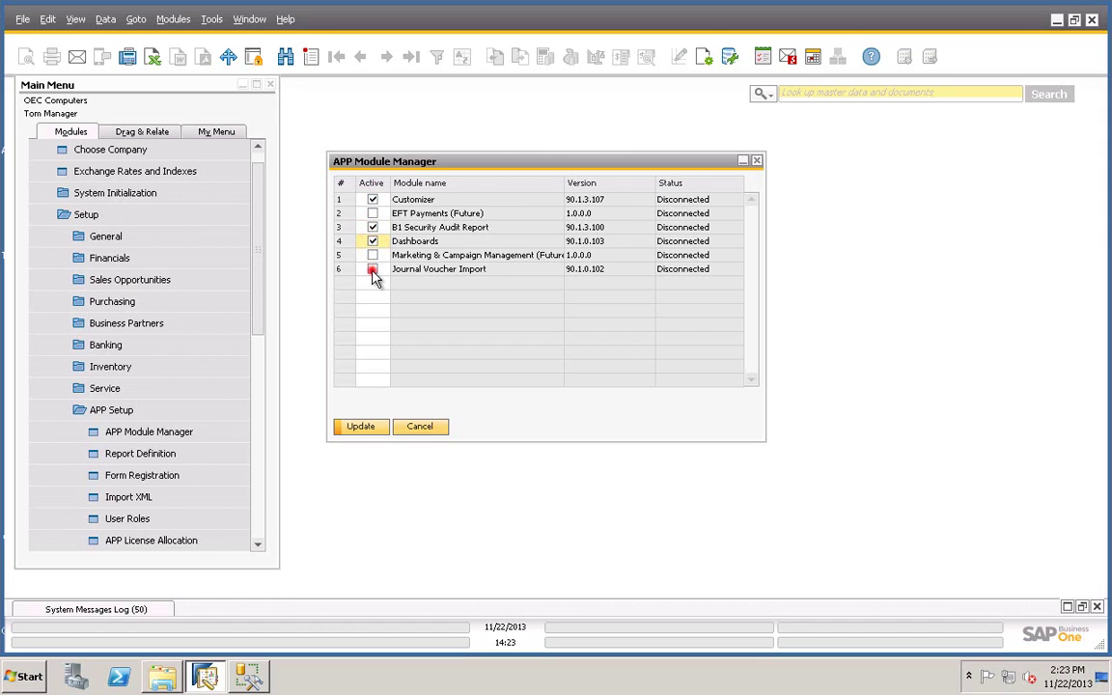
# Step: Save the module activations, acknowledge the log-off notice, and close the manager
pyautogui.click(360, 427)
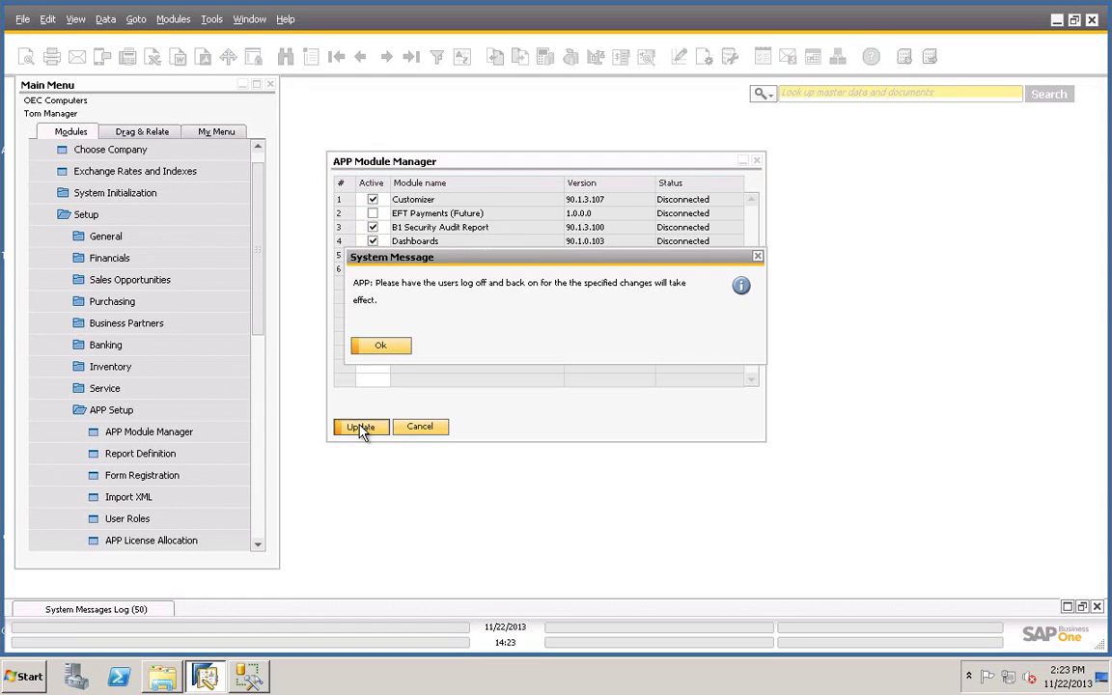
pyautogui.click(383, 345)
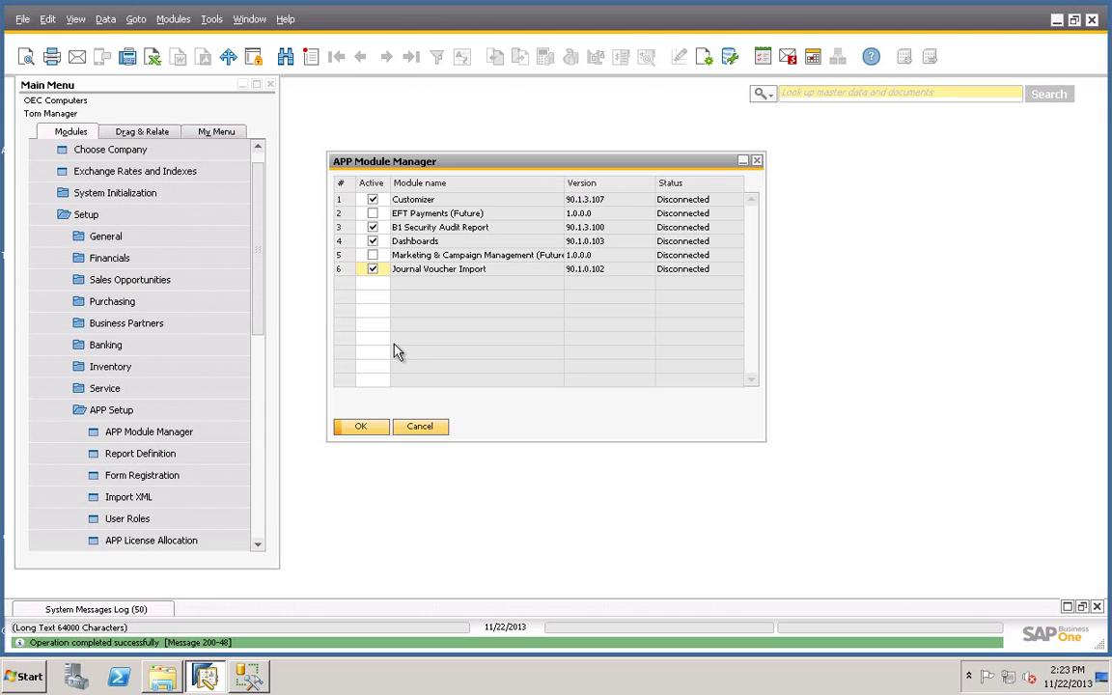
pyautogui.click(375, 430)
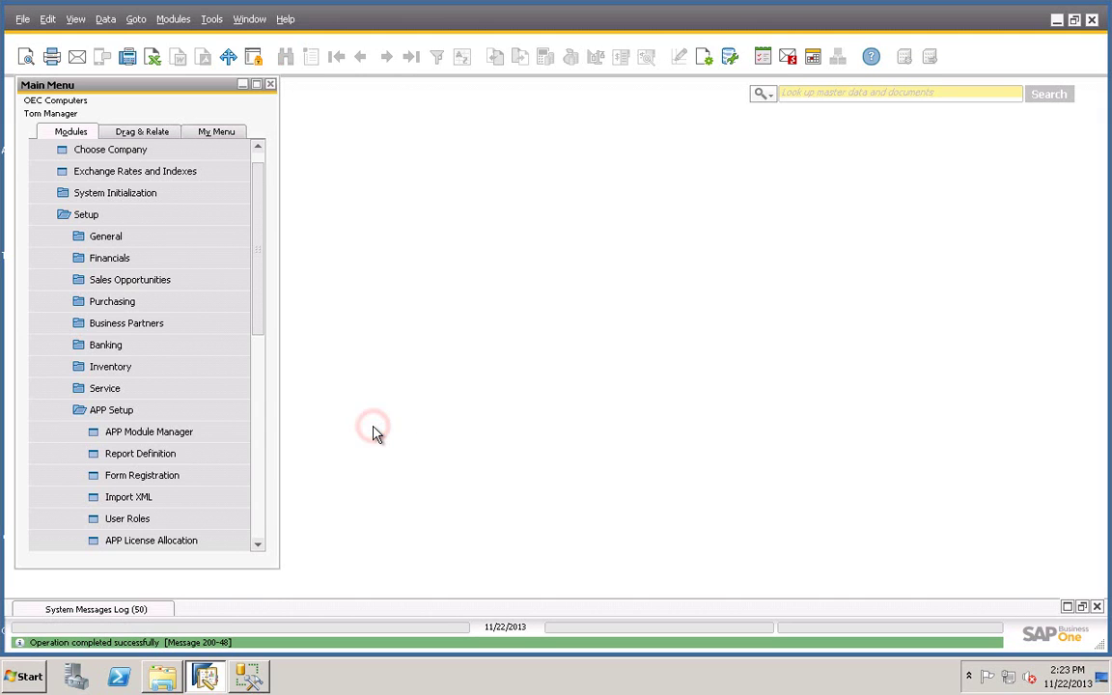